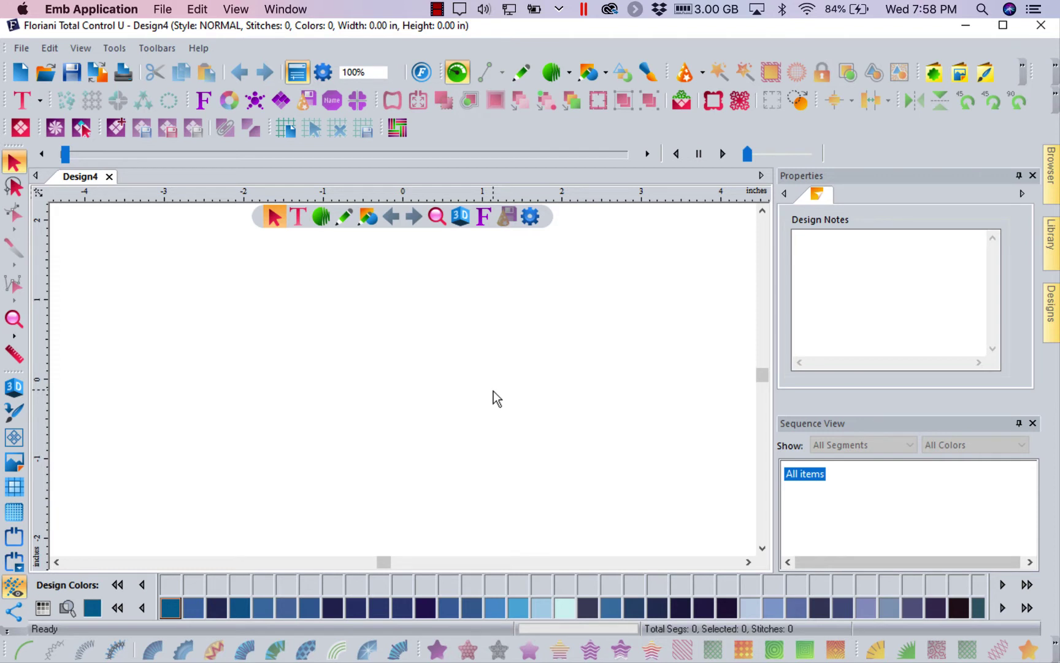
Draw a wide rectangle outline, about 7.76 × 3.53 in, across the canvas
click(603, 77)
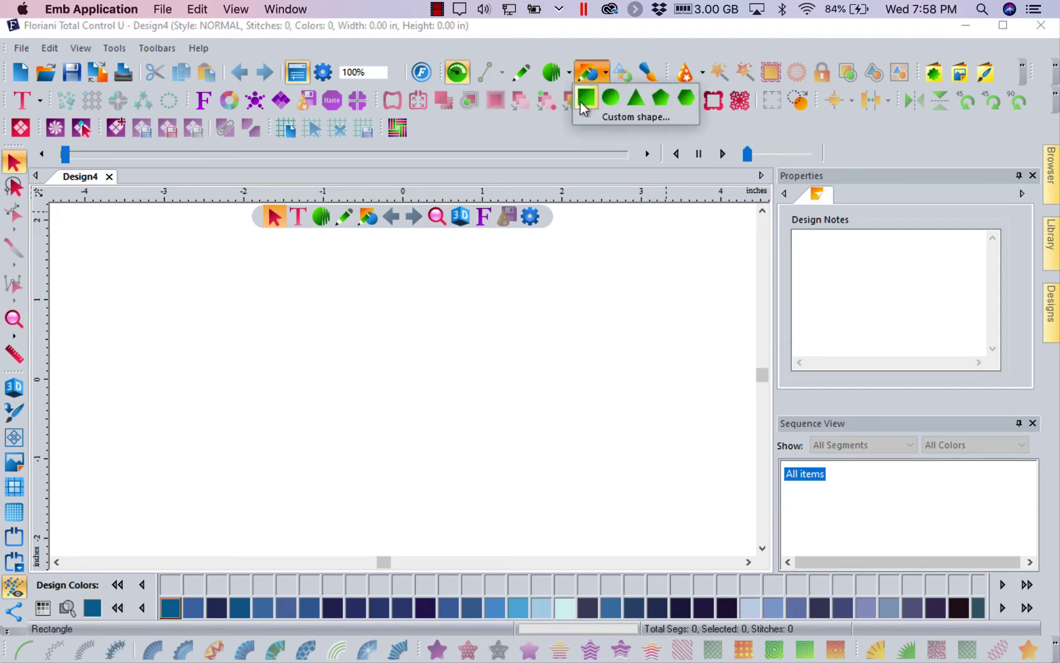
click(581, 101)
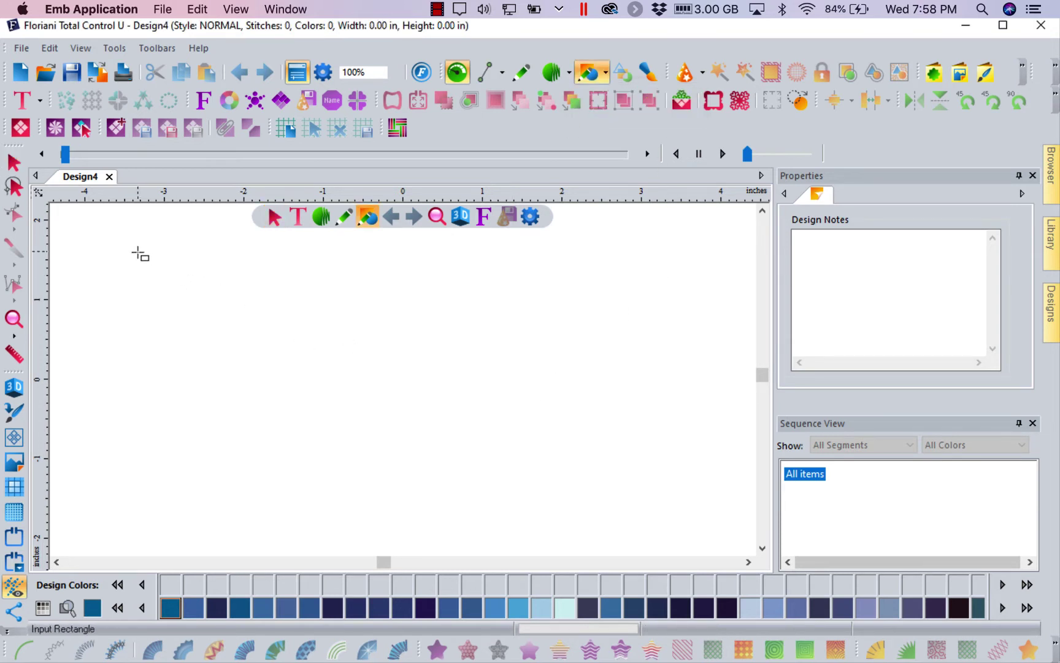
mouse_move(125, 260)
mouse_down()
mouse_move(630, 334)
mouse_move(658, 518)
mouse_move(742, 541)
mouse_up()
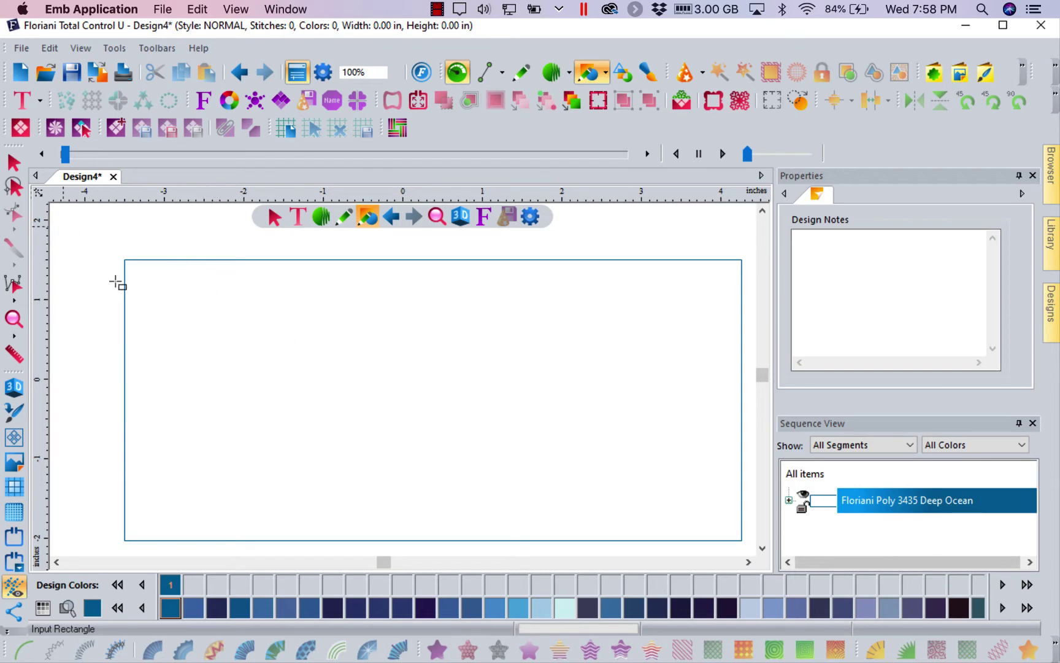
Select the rectangle from the Deep Ocean colour's artwork list
click(13, 163)
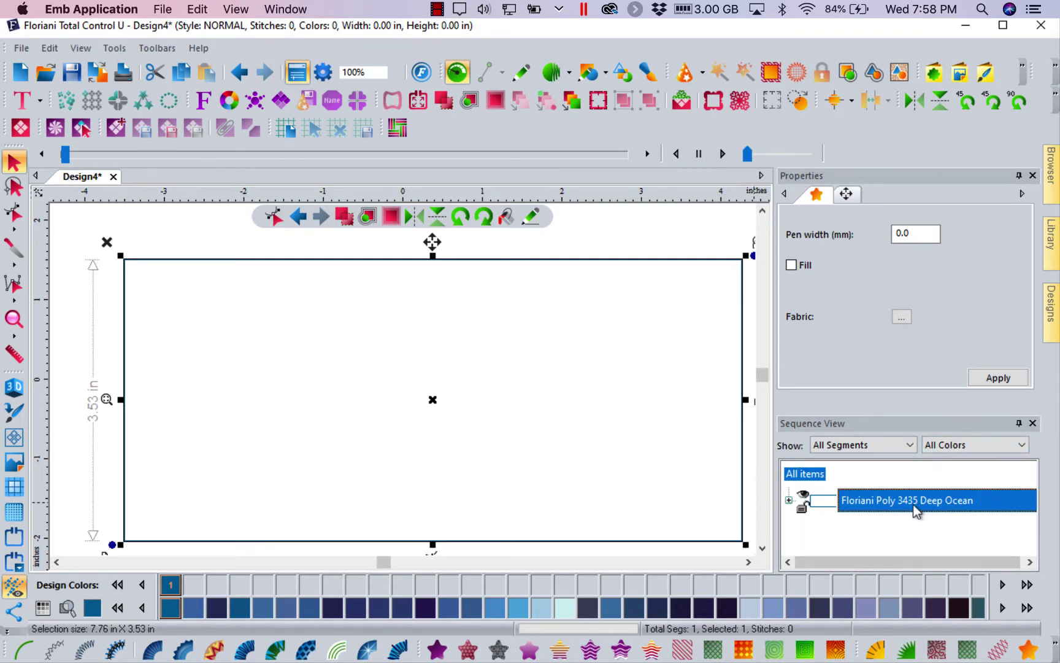
click(789, 501)
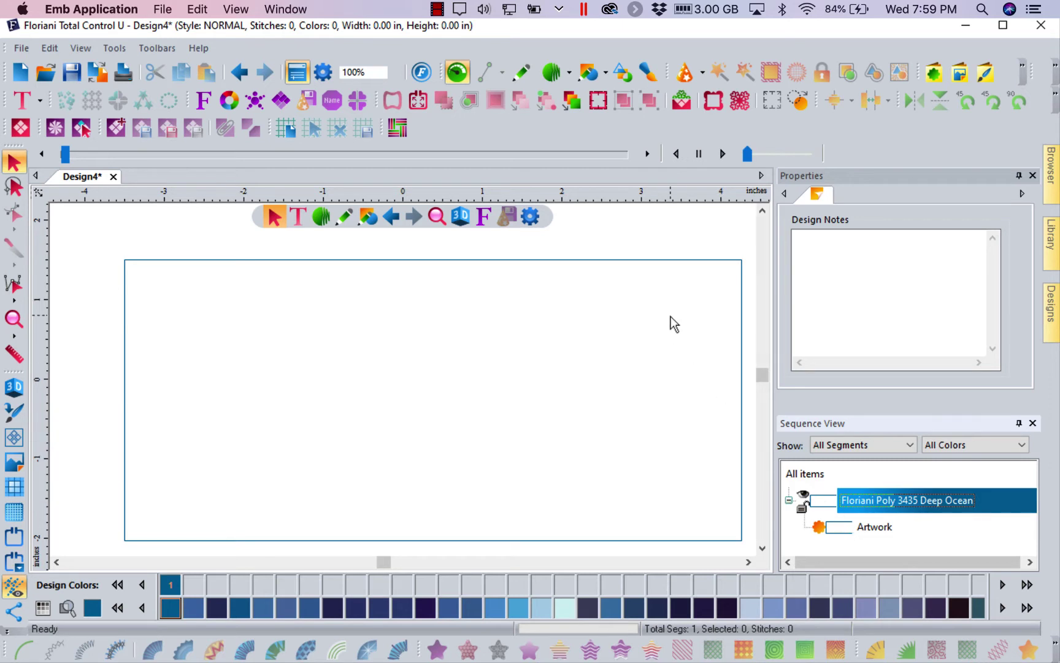
click(648, 260)
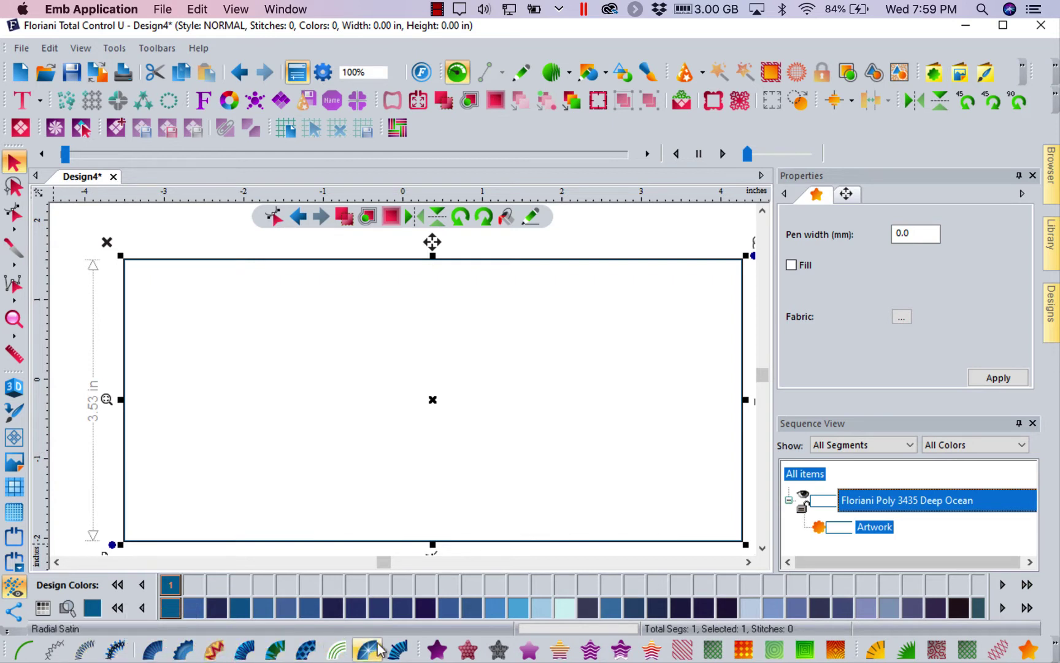
Give the rectangle a Standard Pattern 1 fill at 0.50 mm density, shown in 3D
click(436, 651)
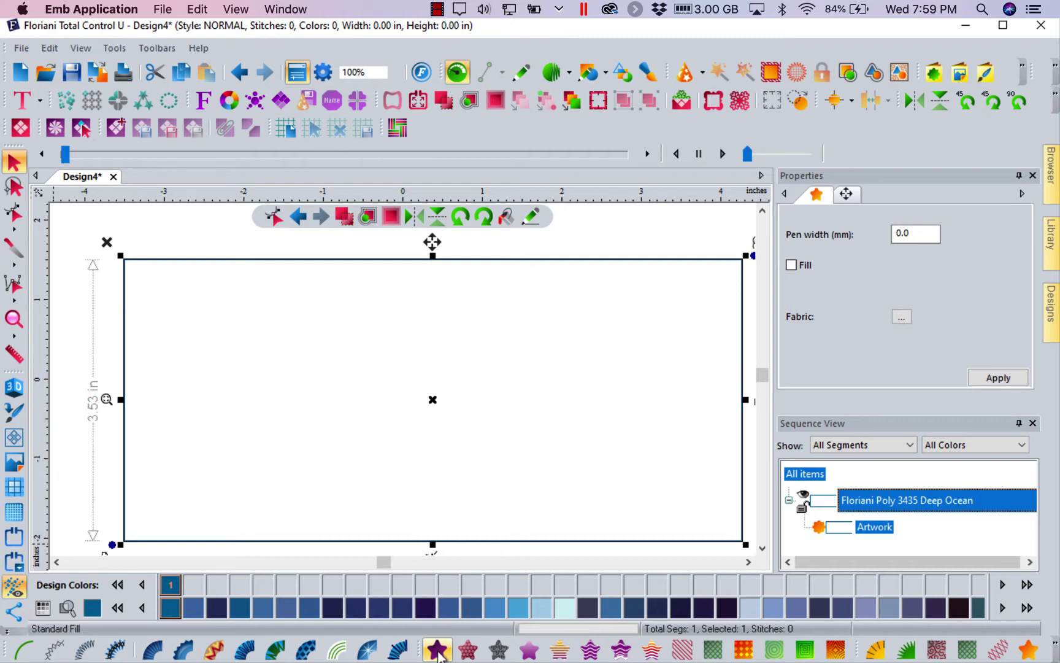
click(435, 651)
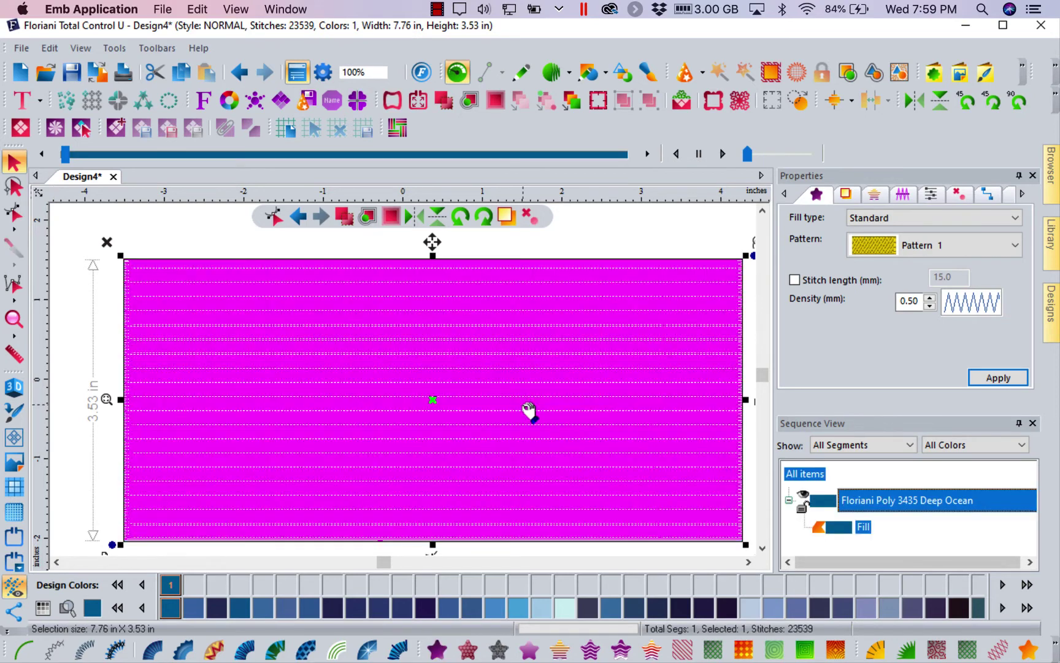
click(14, 387)
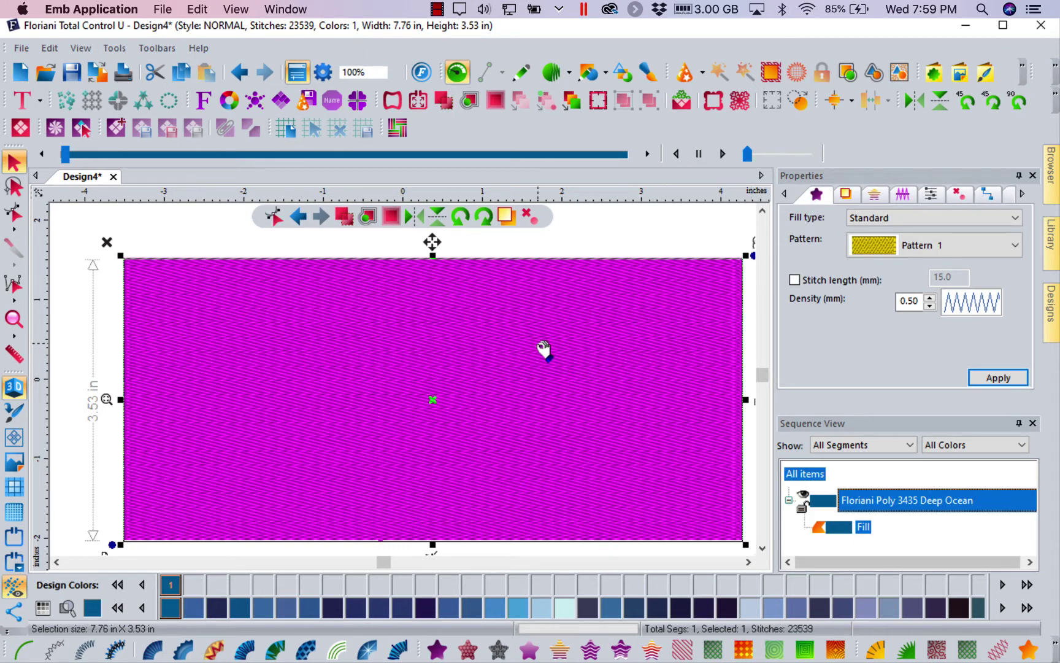
Switch the rectangle's fill to Fancy pattern 201 at 0.50 mm density
click(467, 651)
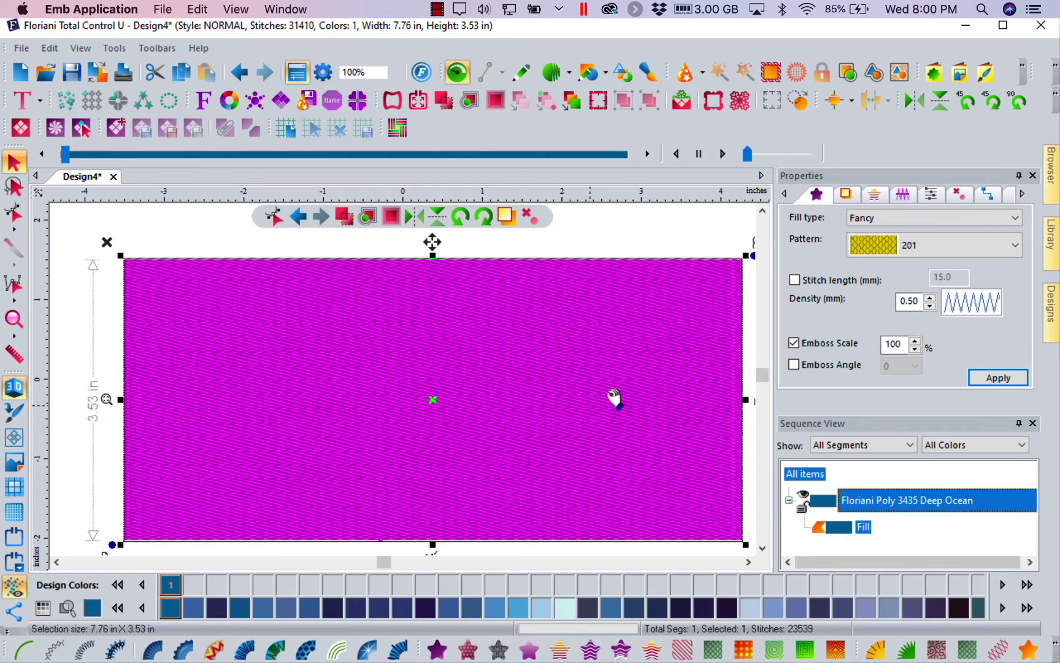
click(997, 378)
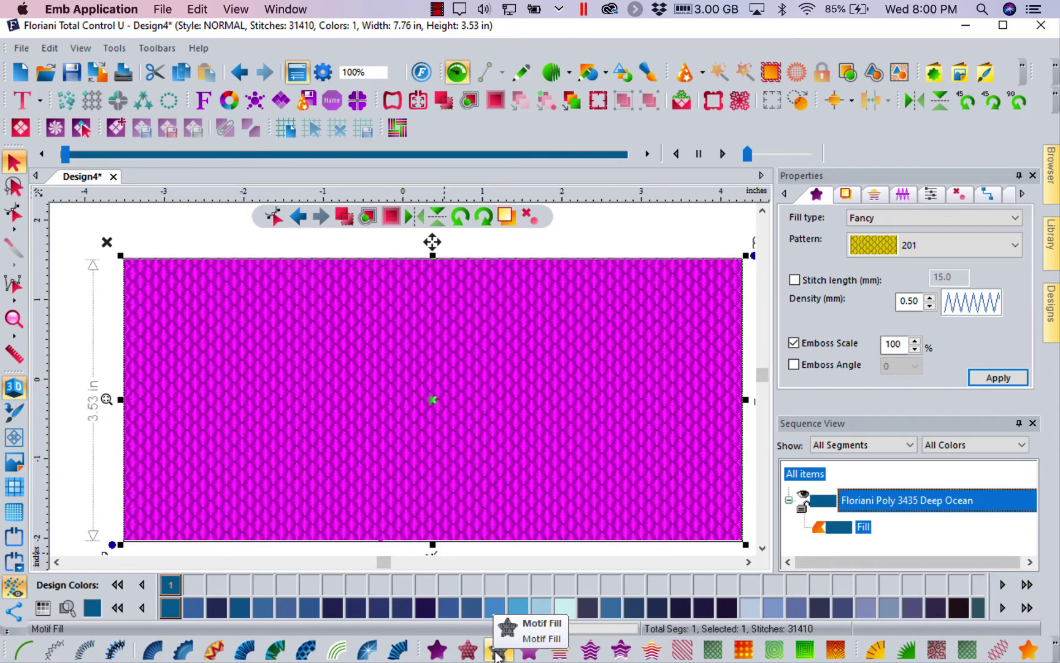
Apply a Motif fill (pattern 242) to the rectangle with 25 mm pattern size
click(498, 652)
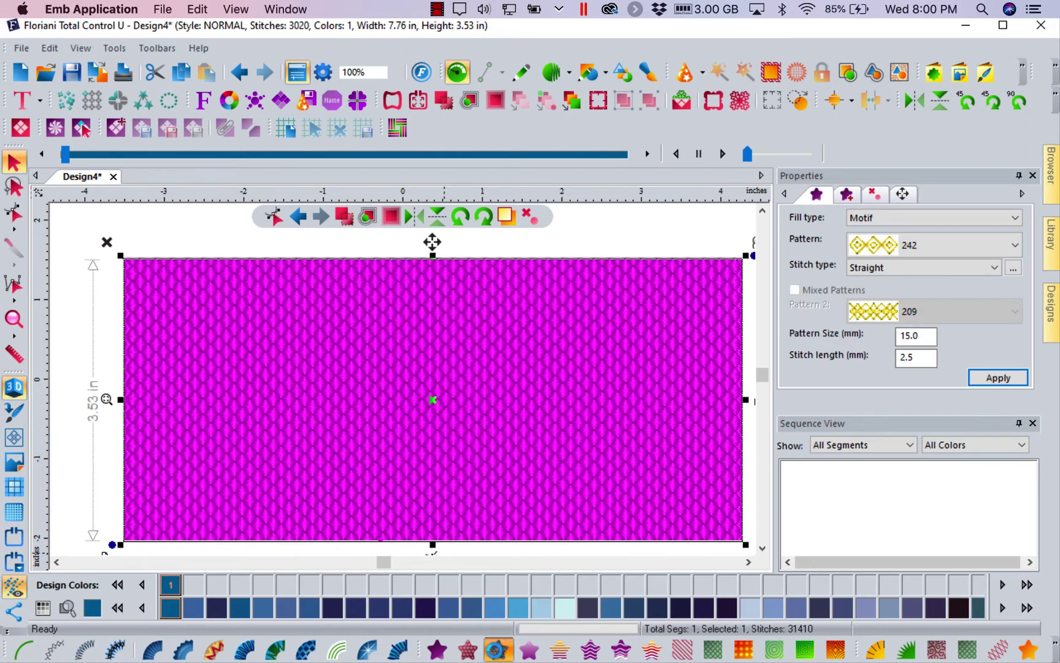
click(996, 377)
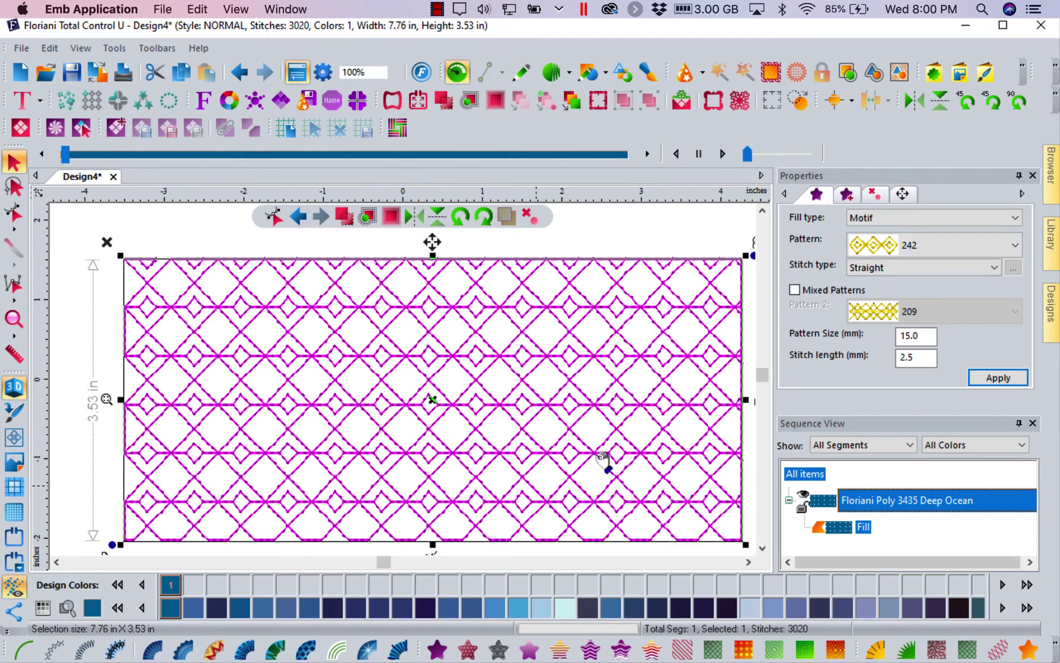
double_click(914, 335)
text(25)
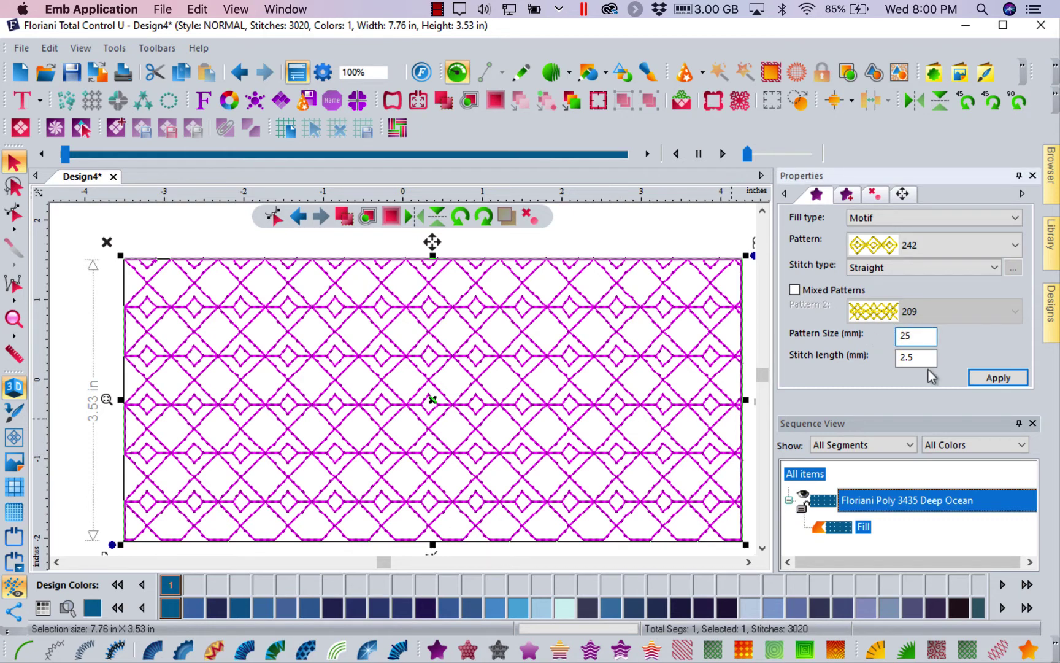
click(993, 377)
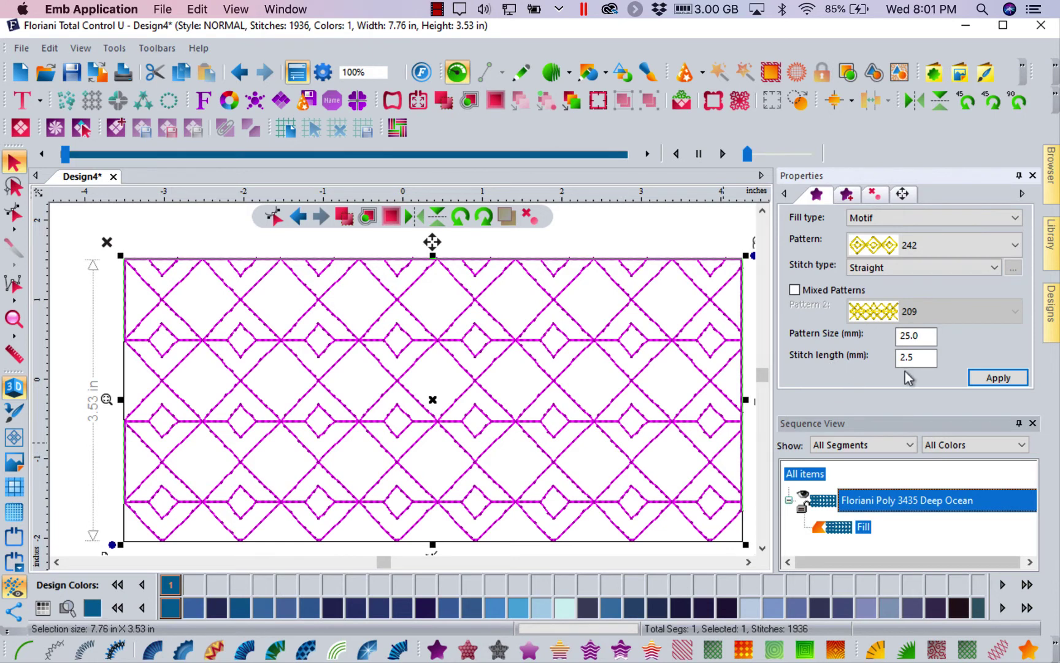
Set the motif fill's stitch length to 3 mm
click(919, 360)
drag(919, 360, 852, 363)
text(3.)
click(999, 379)
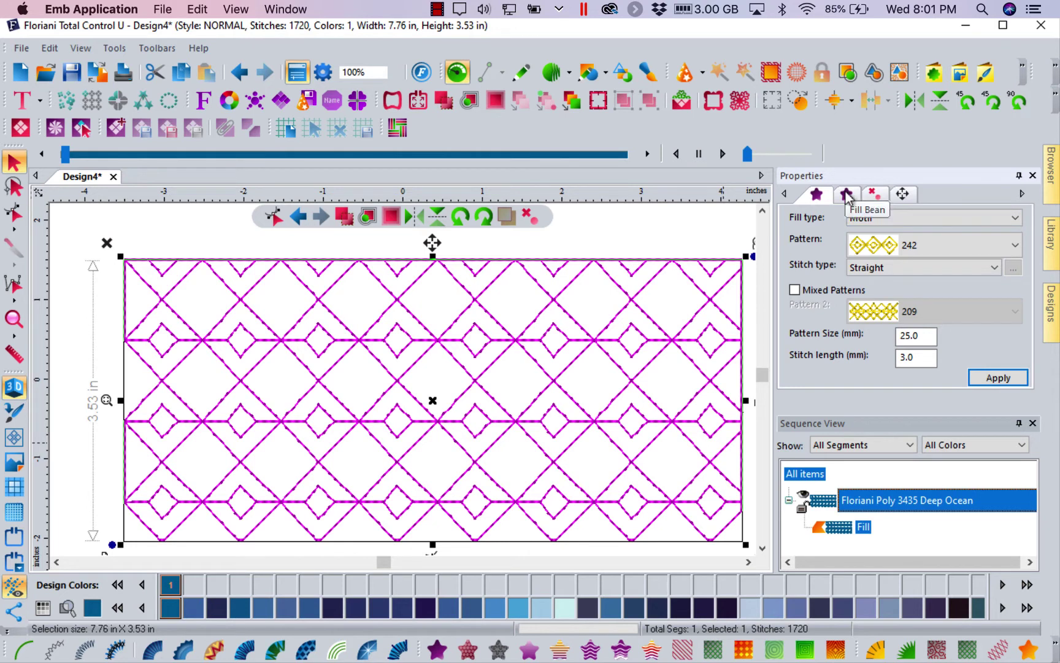
Set the motif fill's Bean style to Bean with 3 repeats
click(847, 195)
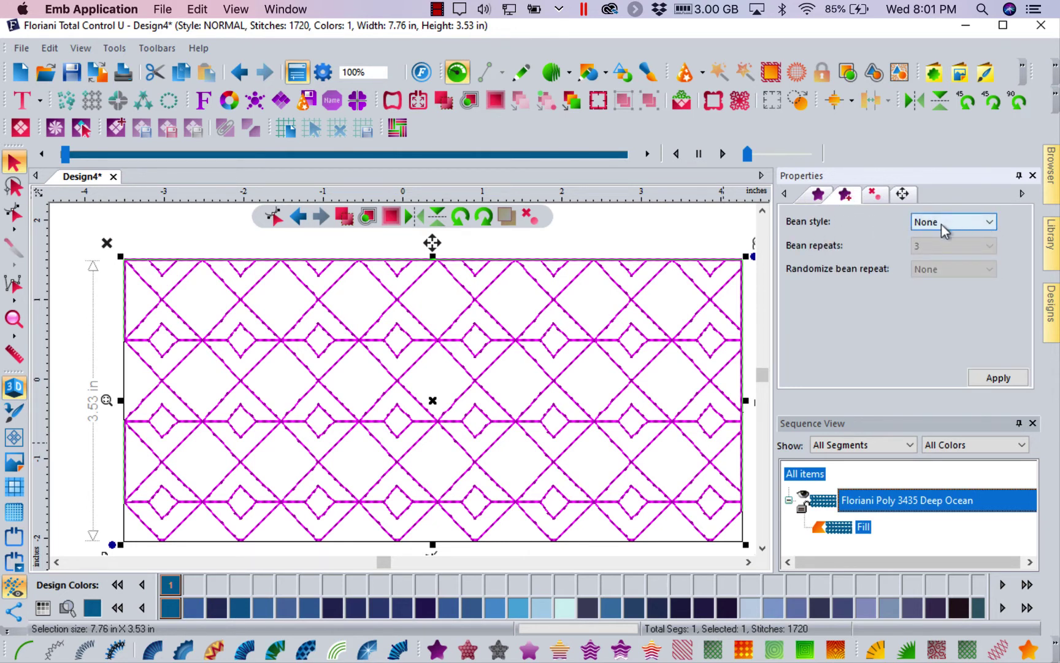
click(977, 227)
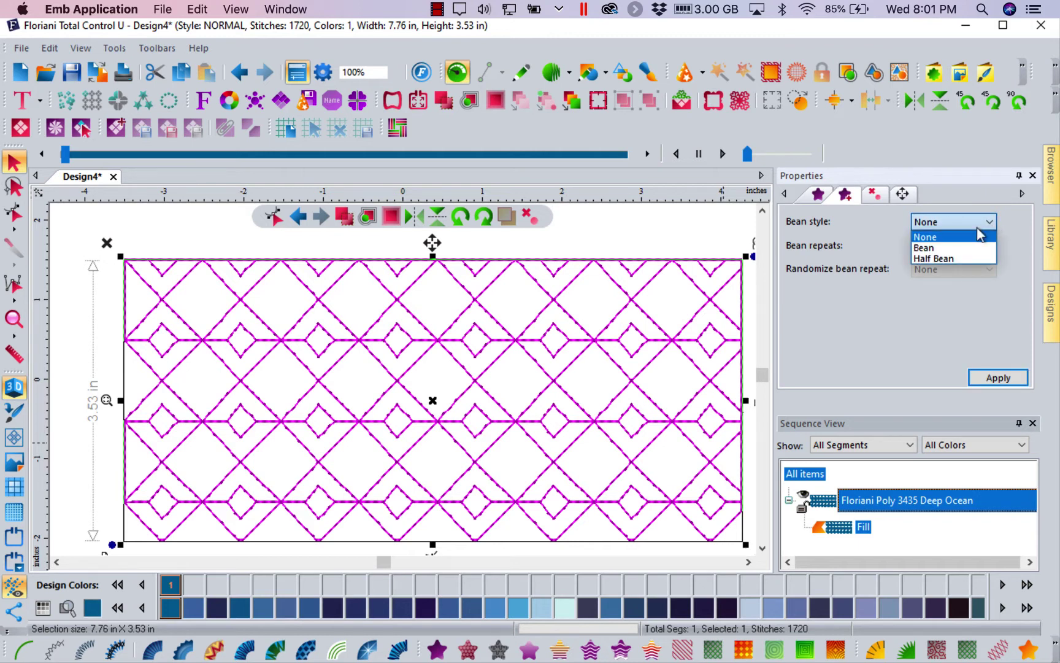
click(939, 247)
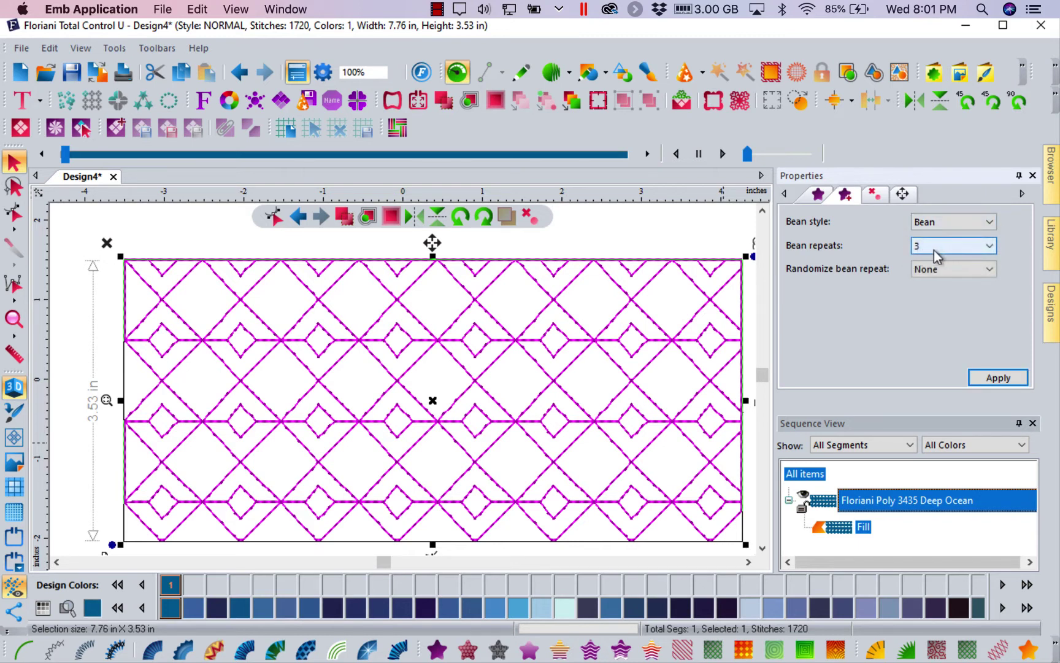
click(1000, 378)
click(1001, 378)
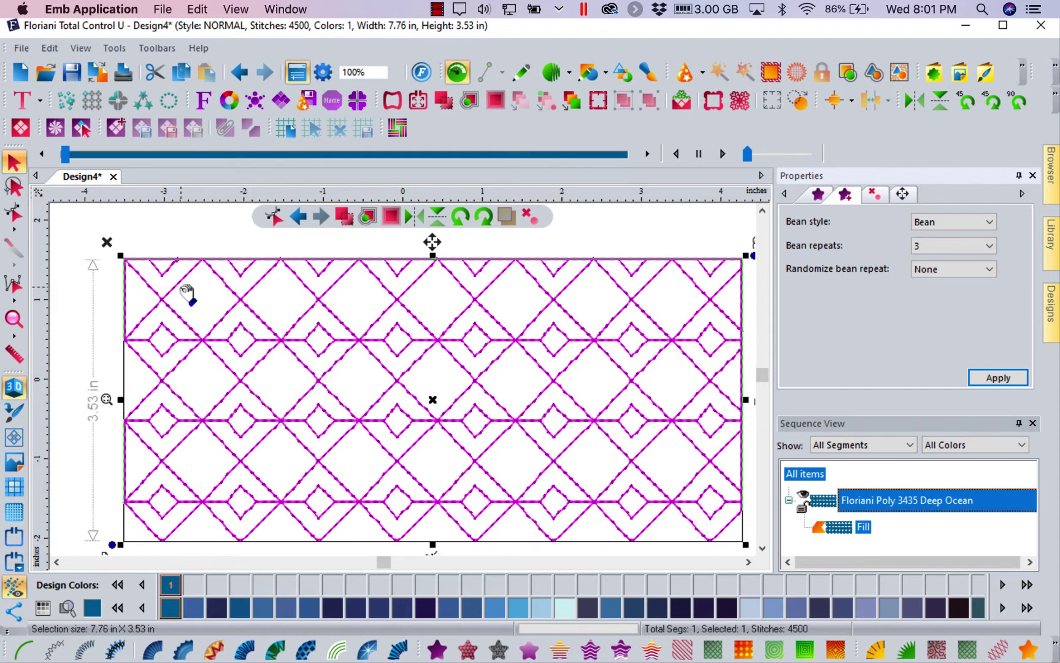
Rewind the stitch preview, step through the first stitches, then replay all 4,500 stitches
click(66, 156)
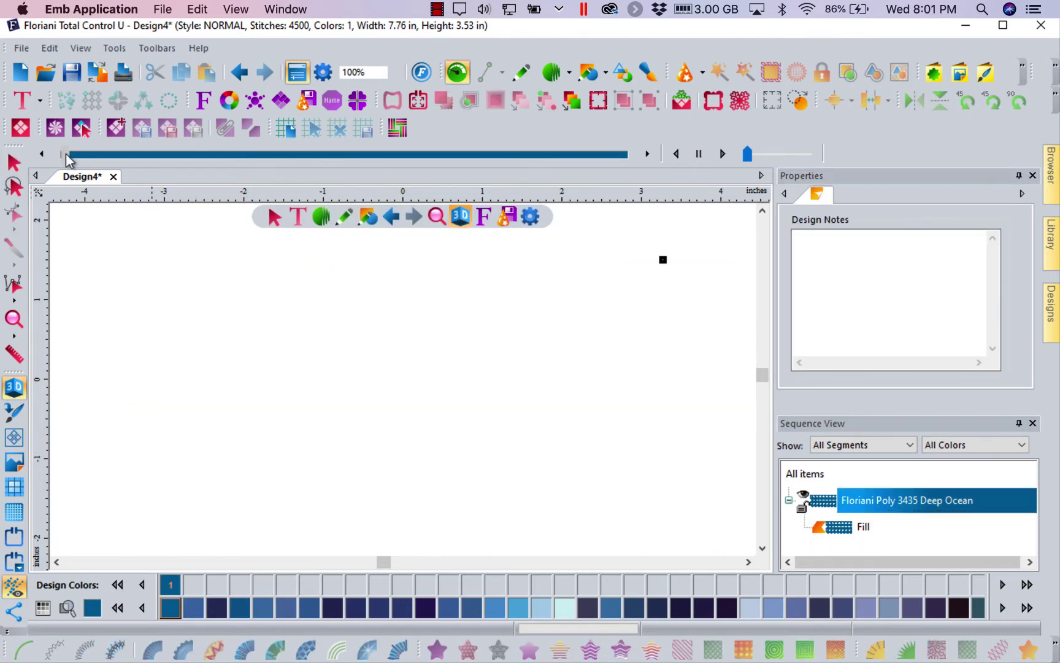
drag(67, 158, 65, 158)
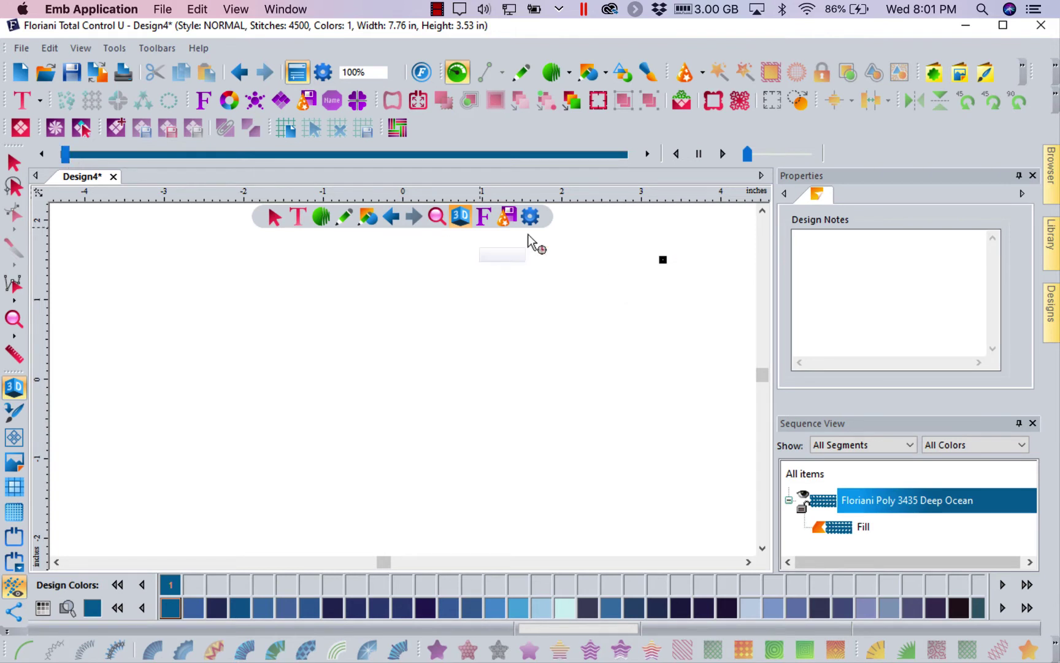
click(649, 153)
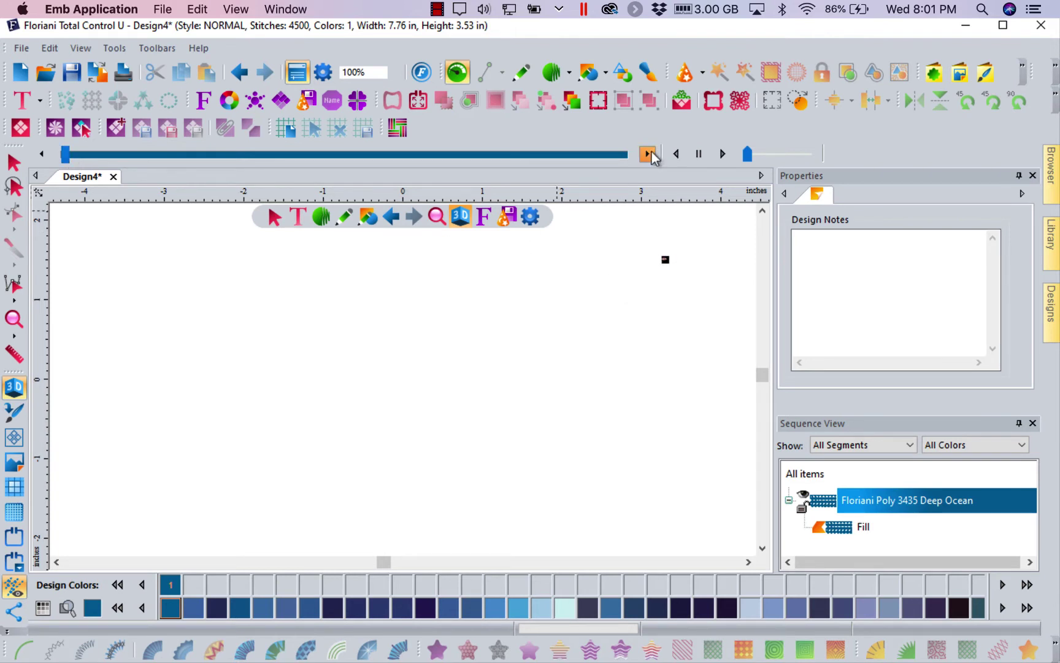
click(652, 153)
click(651, 152)
click(651, 152)
click(652, 152)
click(652, 152)
click(652, 152)
click(652, 152)
click(651, 153)
click(651, 152)
click(652, 153)
click(651, 152)
click(652, 152)
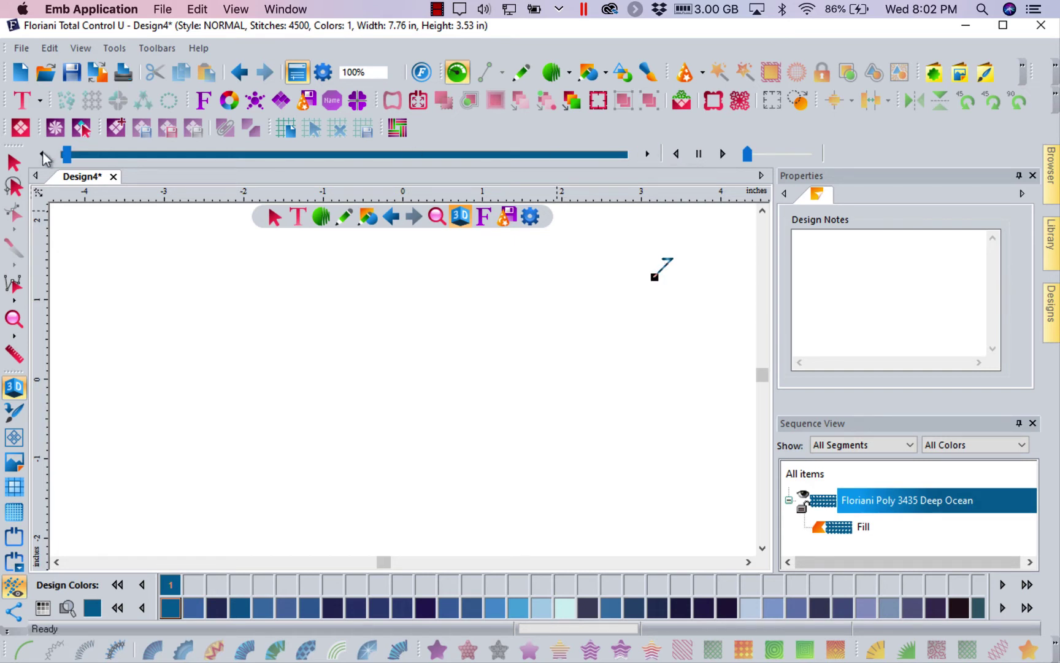
drag(65, 155, 643, 155)
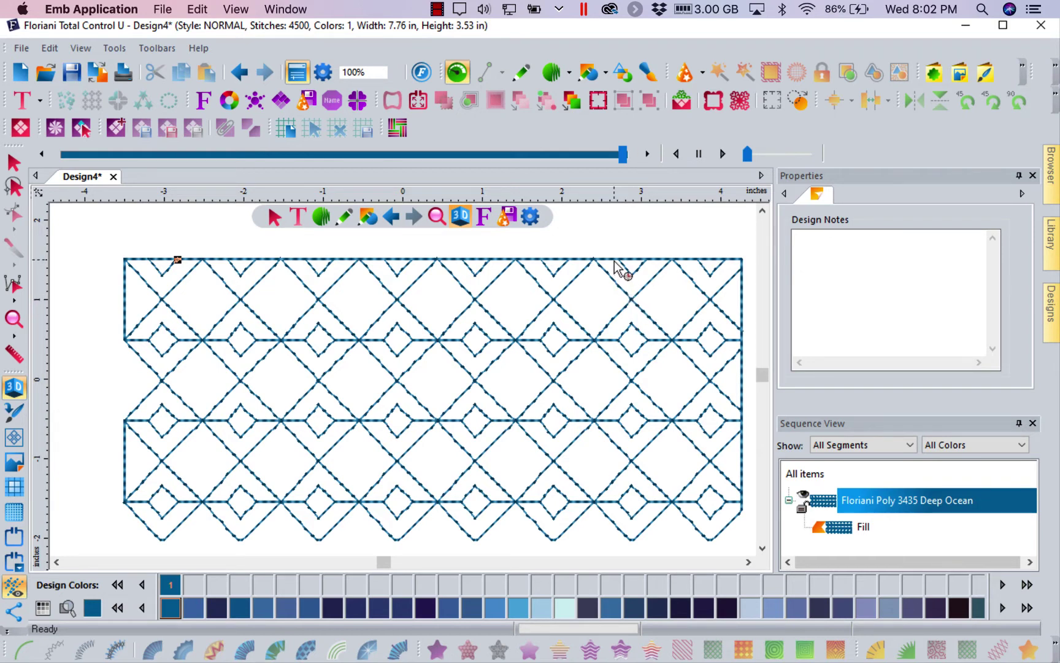
Reselect the rectangle and set its bean fill to 3 repeats, randomized By stitch
click(14, 163)
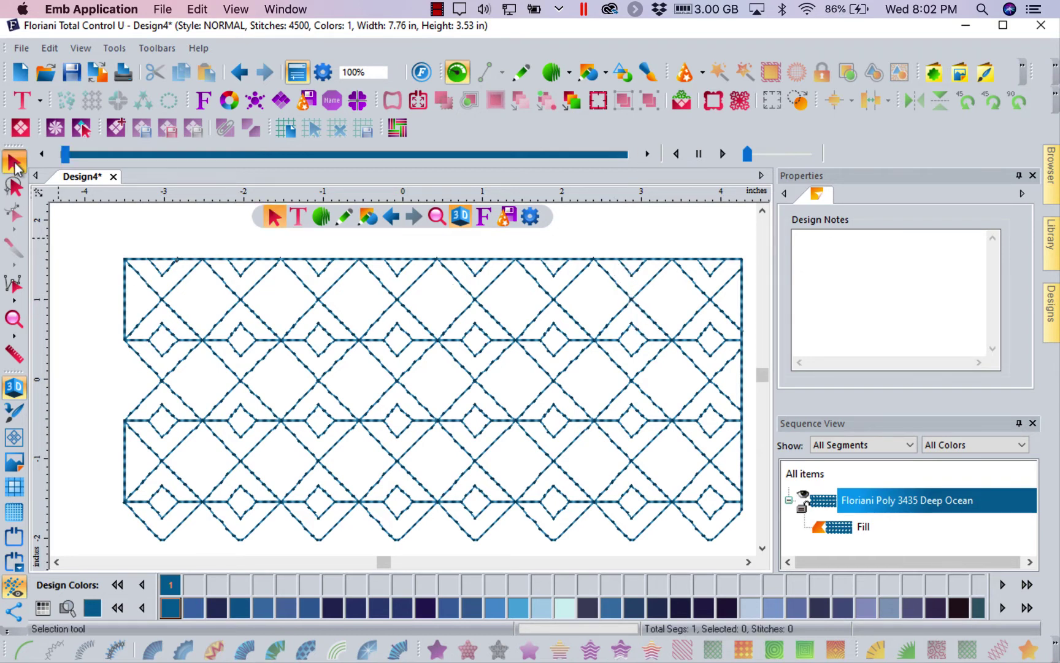
click(238, 265)
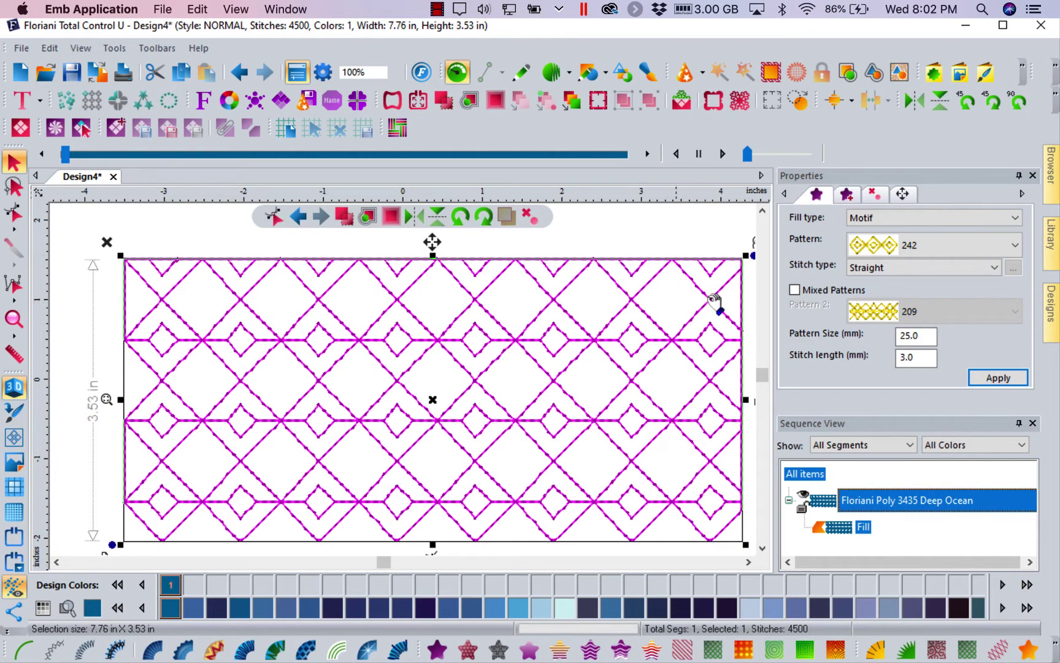
click(849, 194)
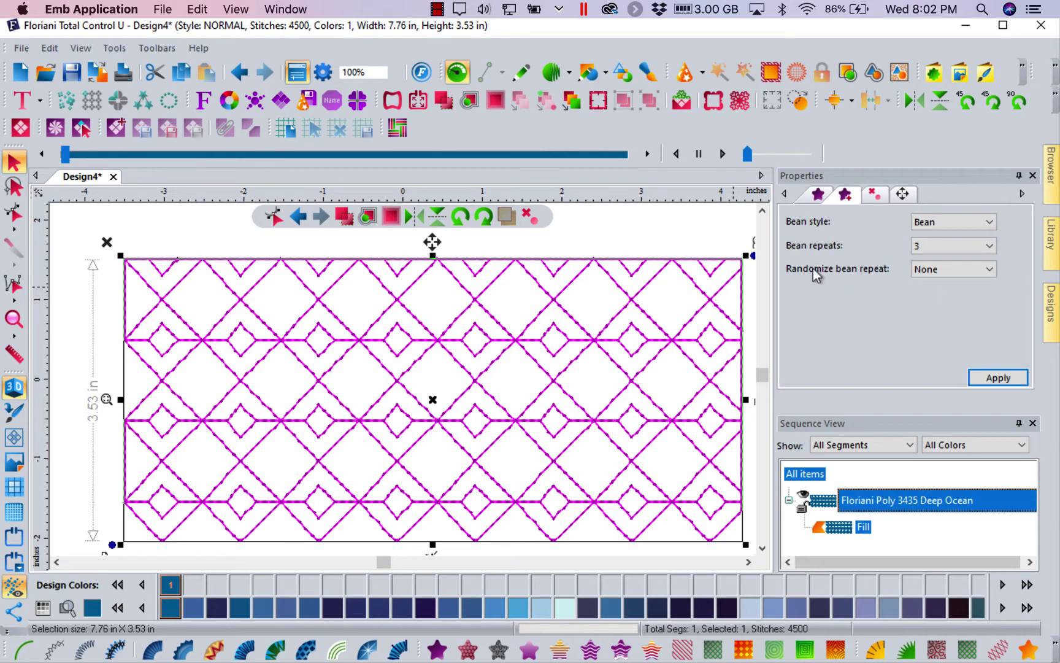
click(992, 270)
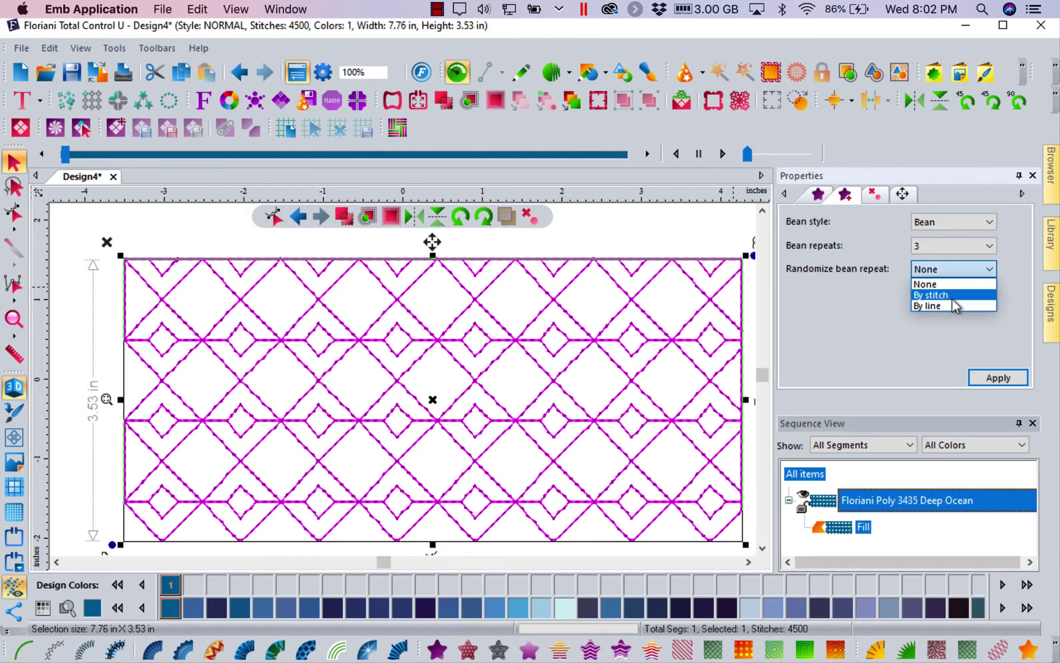
click(989, 247)
click(991, 249)
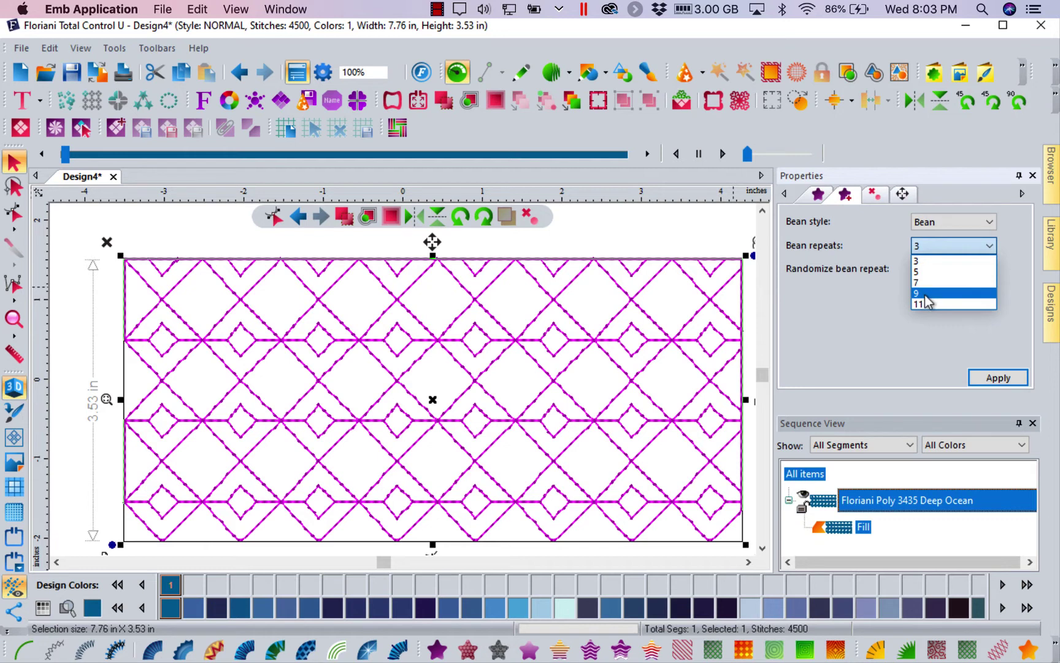
click(861, 293)
click(993, 270)
click(943, 294)
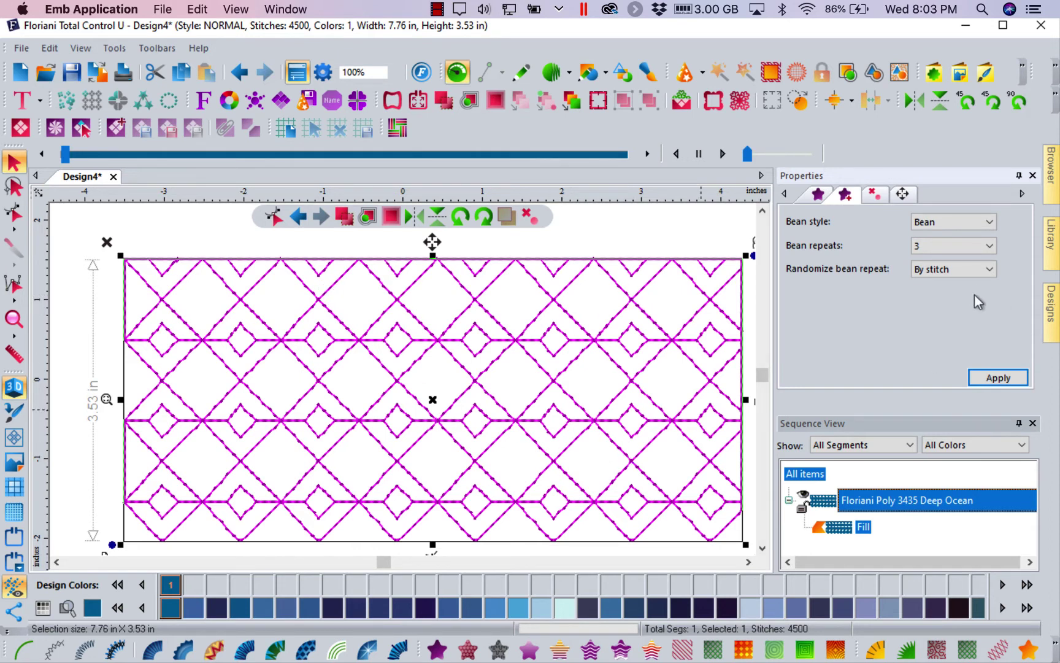
click(1000, 378)
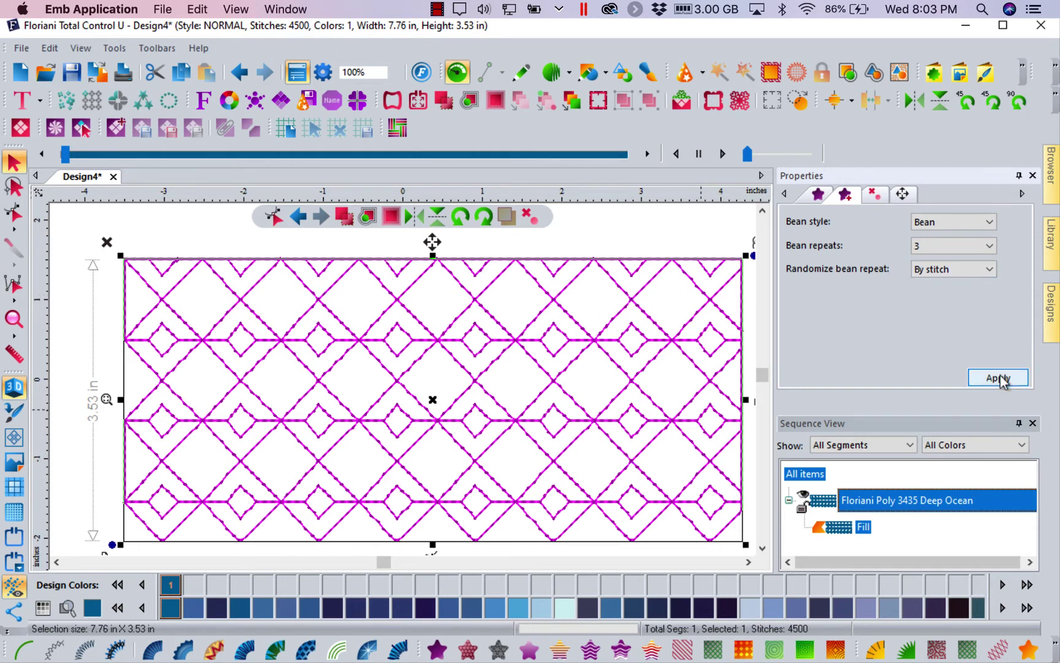
click(1003, 379)
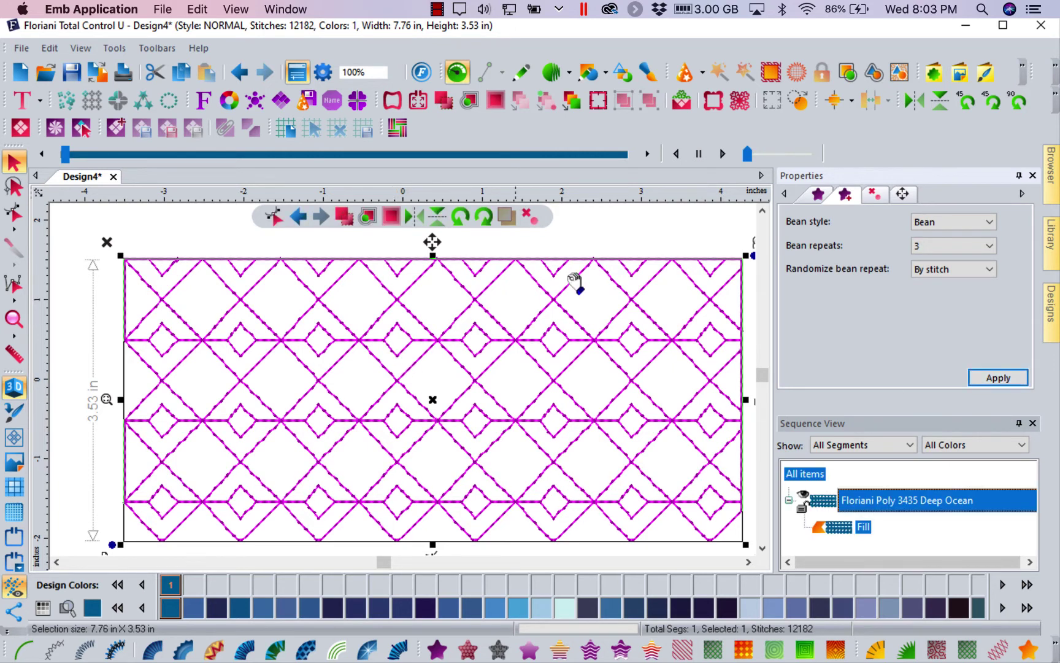
click(650, 155)
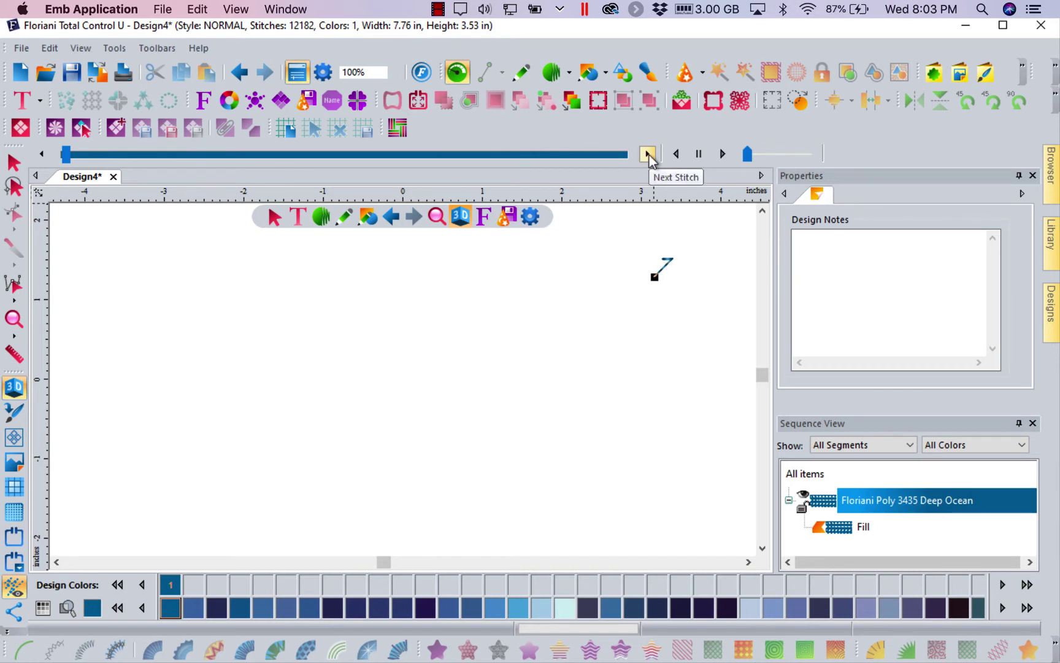
click(649, 155)
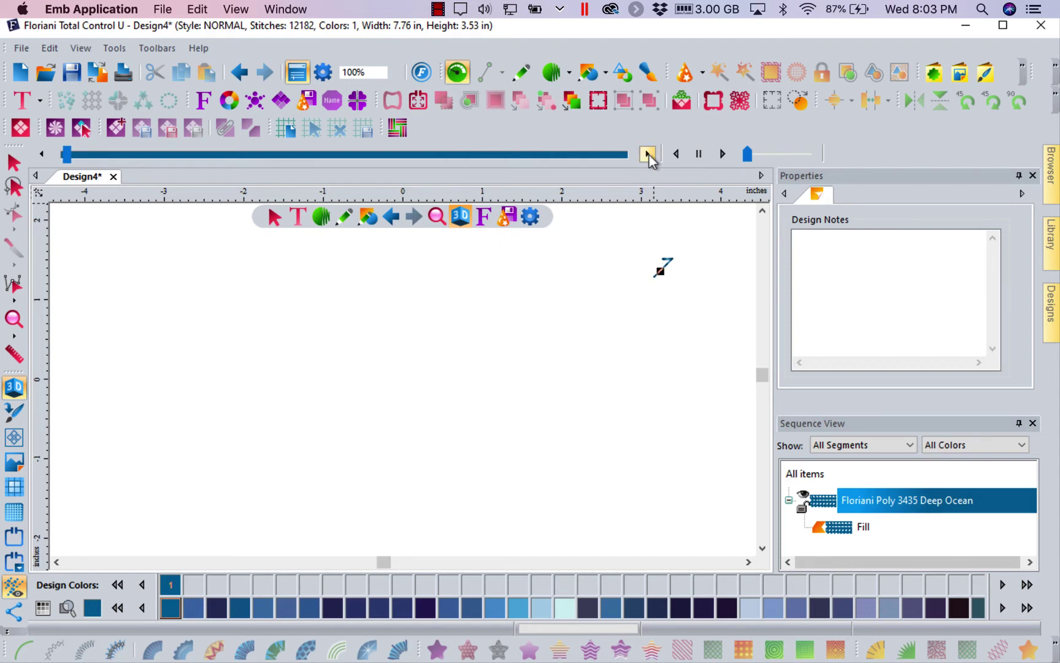
click(649, 155)
click(649, 155)
drag(68, 154, 645, 153)
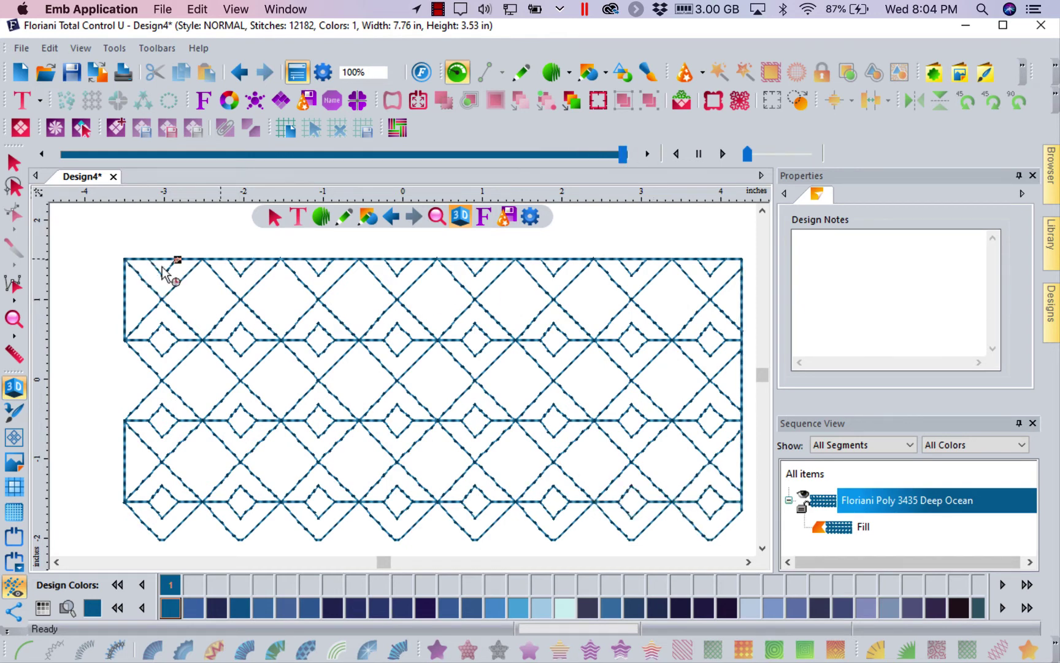
click(14, 161)
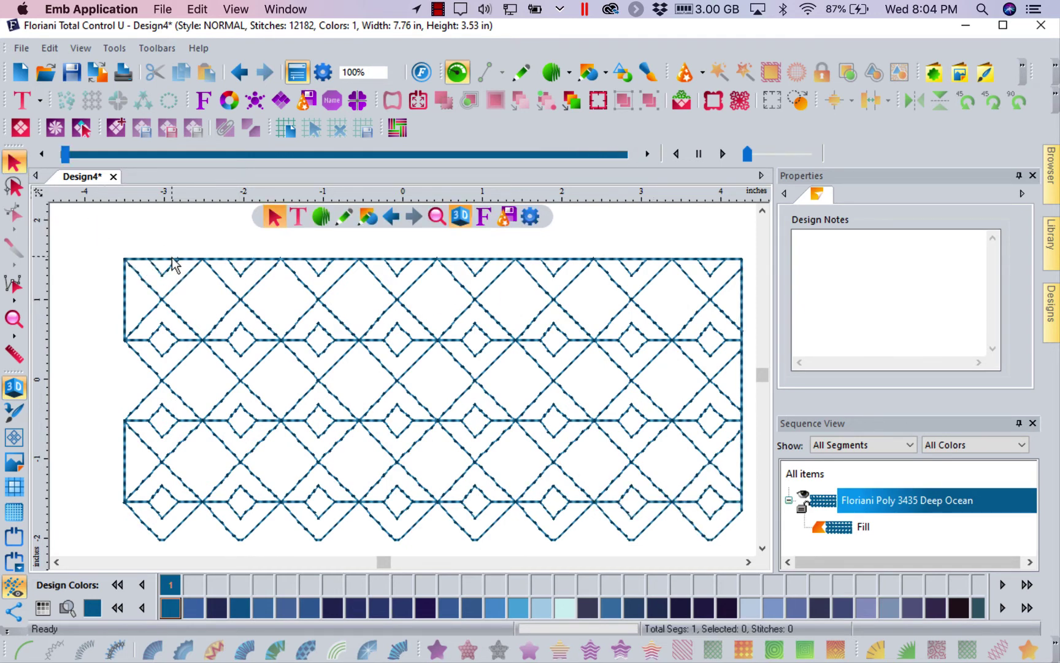
click(173, 265)
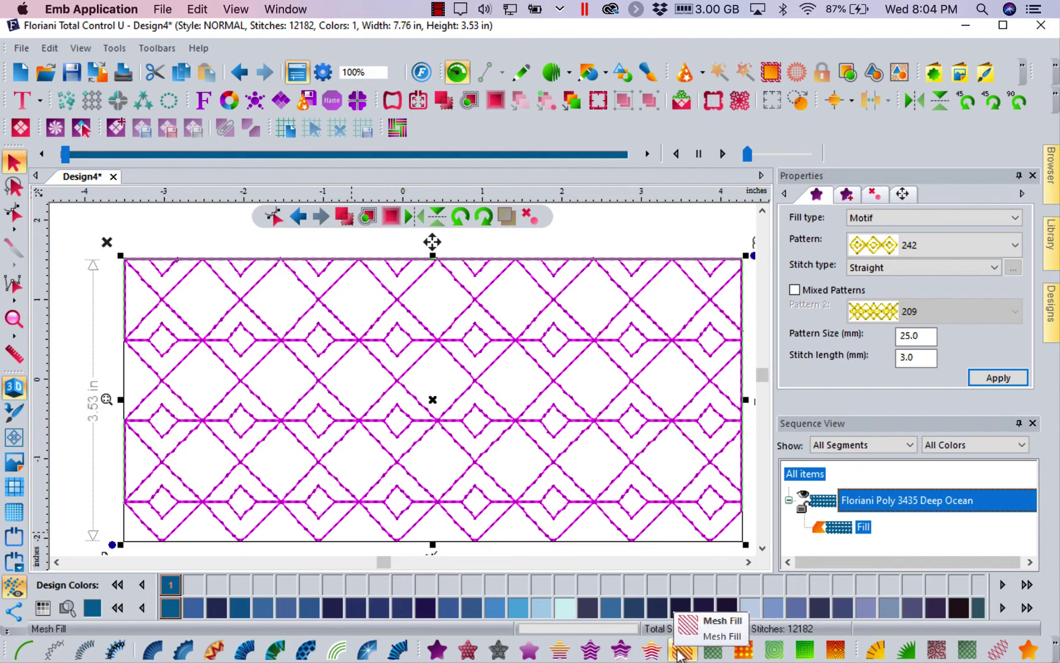
Replace the rectangle's fill with a Mesh Fill of wave lines at 4.00 mm density
click(681, 652)
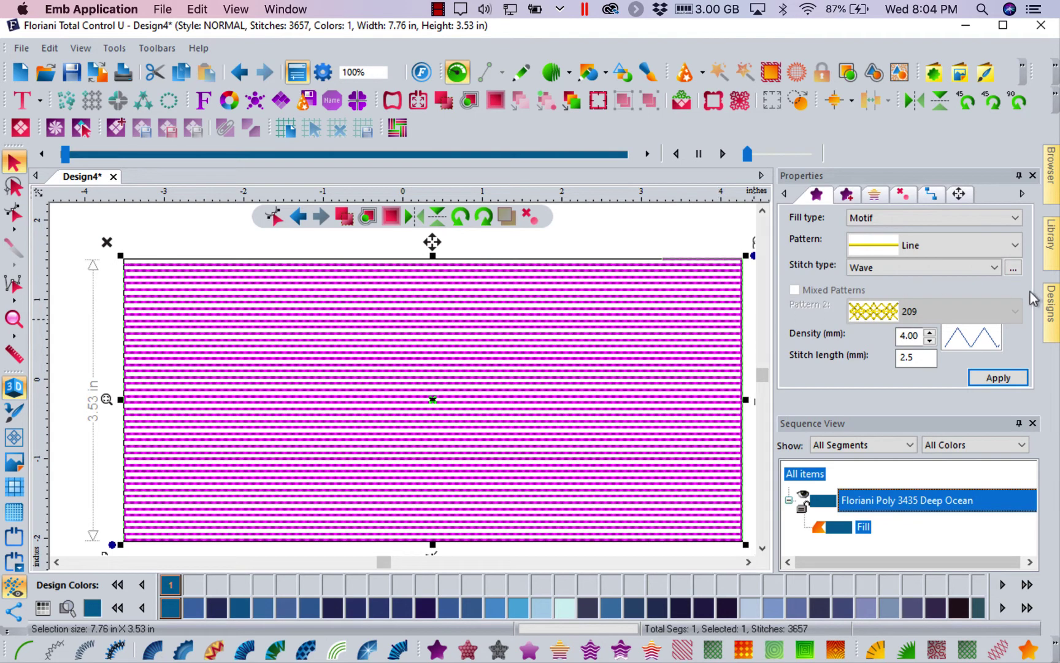
Confirm the Wave line pattern in the Mesh Fill stitch type options
click(1012, 270)
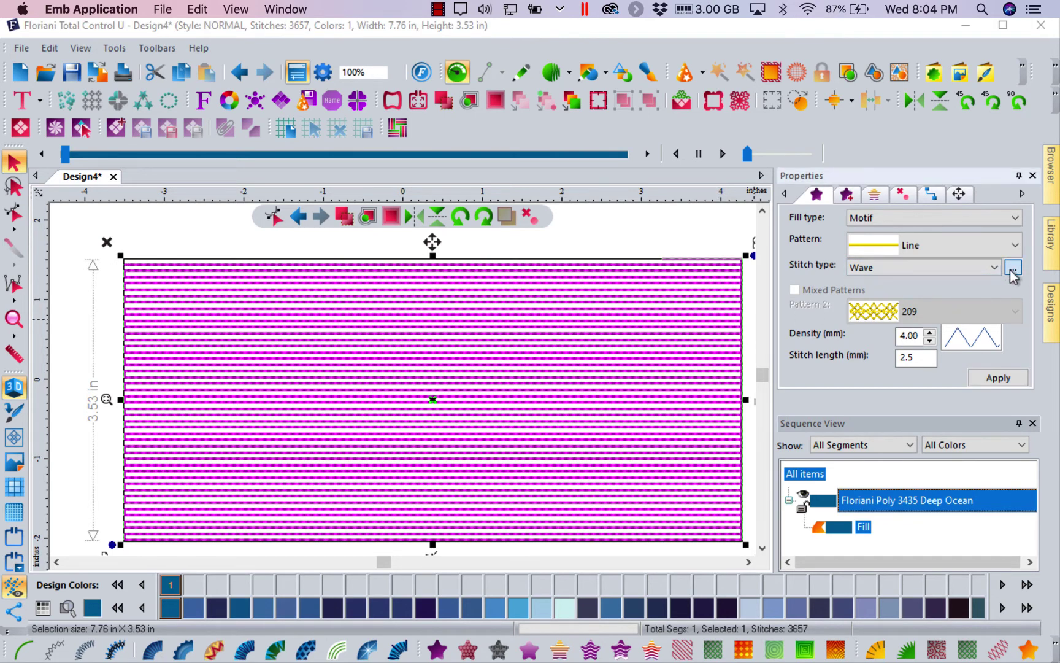
click(611, 332)
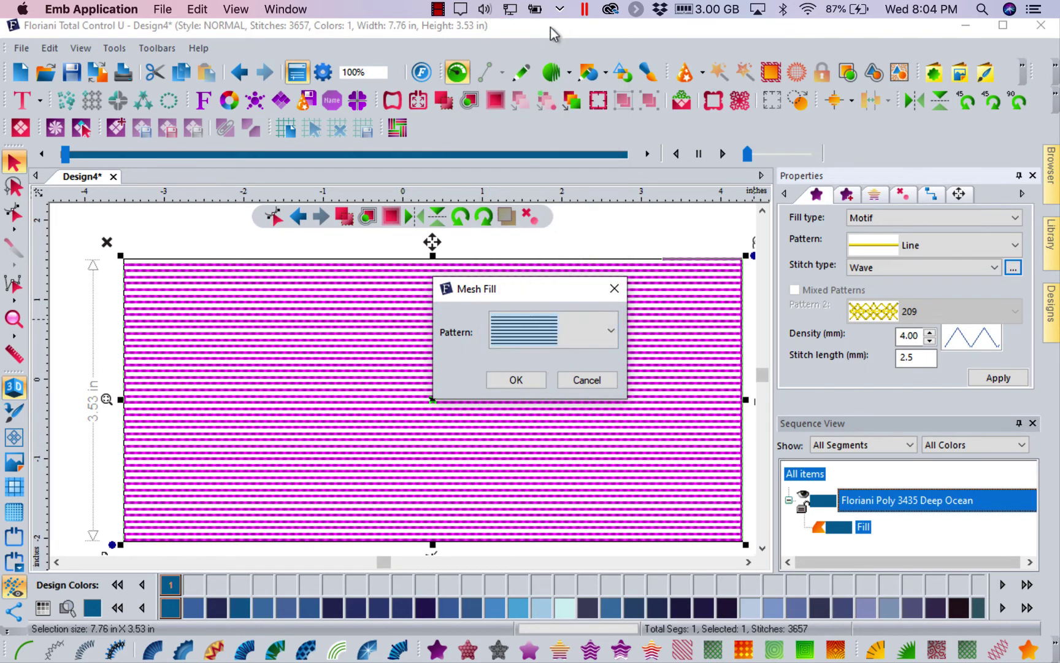
click(531, 384)
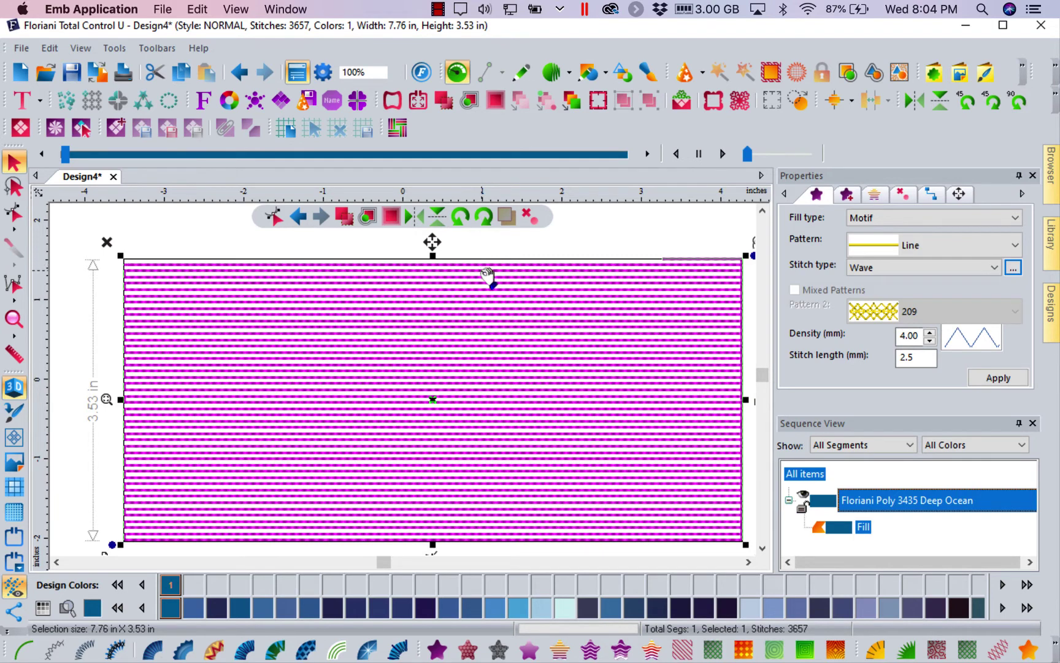
Set the mesh fill density to 6.00 and stitch length to 3.5 mm
click(911, 335)
text(6)
click(919, 355)
text(3.5)
click(1001, 378)
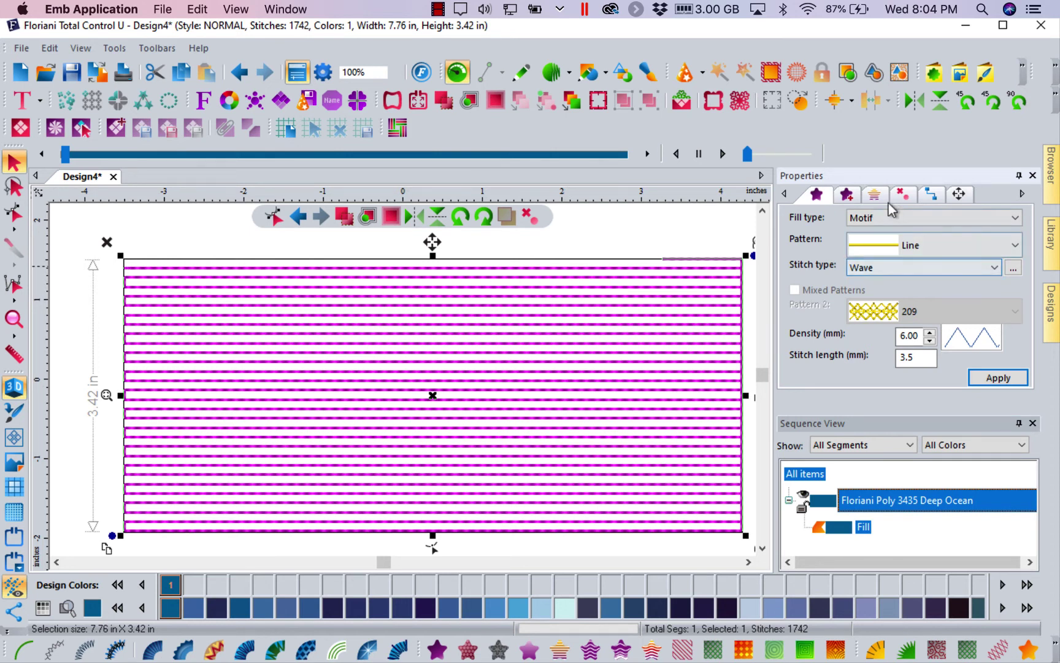
Set the mesh fill's bean style to Bean with 5 repeats, randomized By line
click(851, 196)
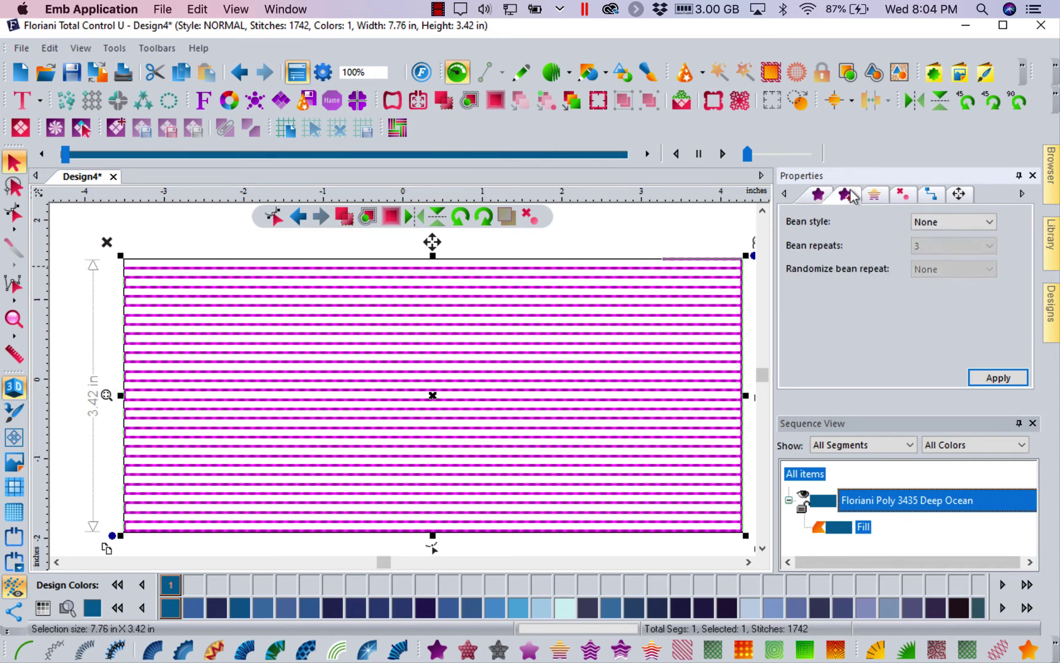
click(988, 223)
click(956, 249)
click(989, 247)
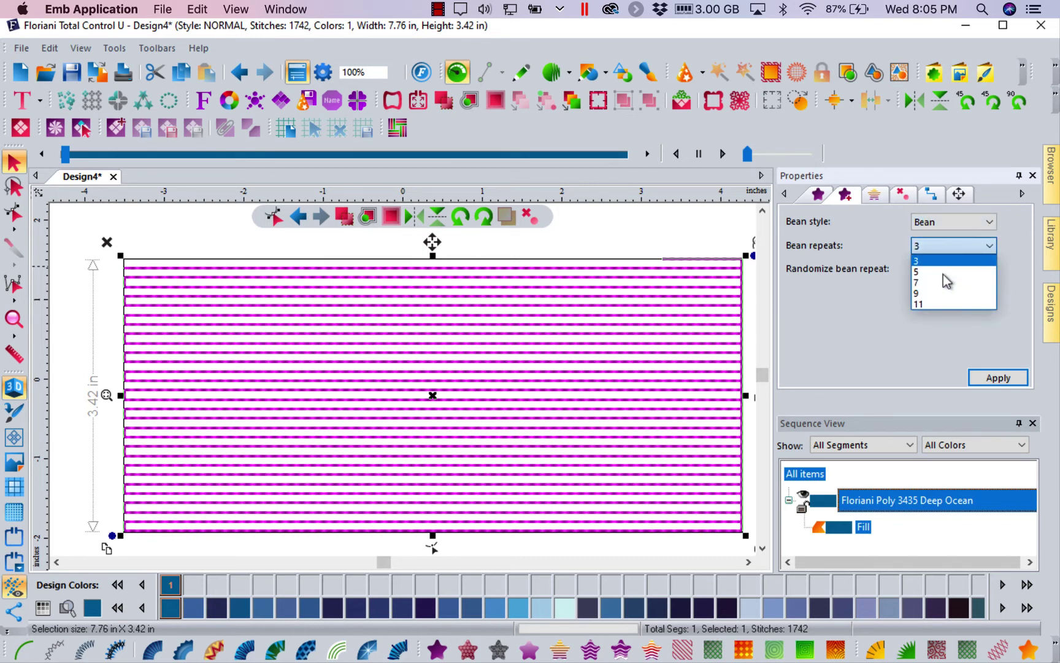
click(942, 275)
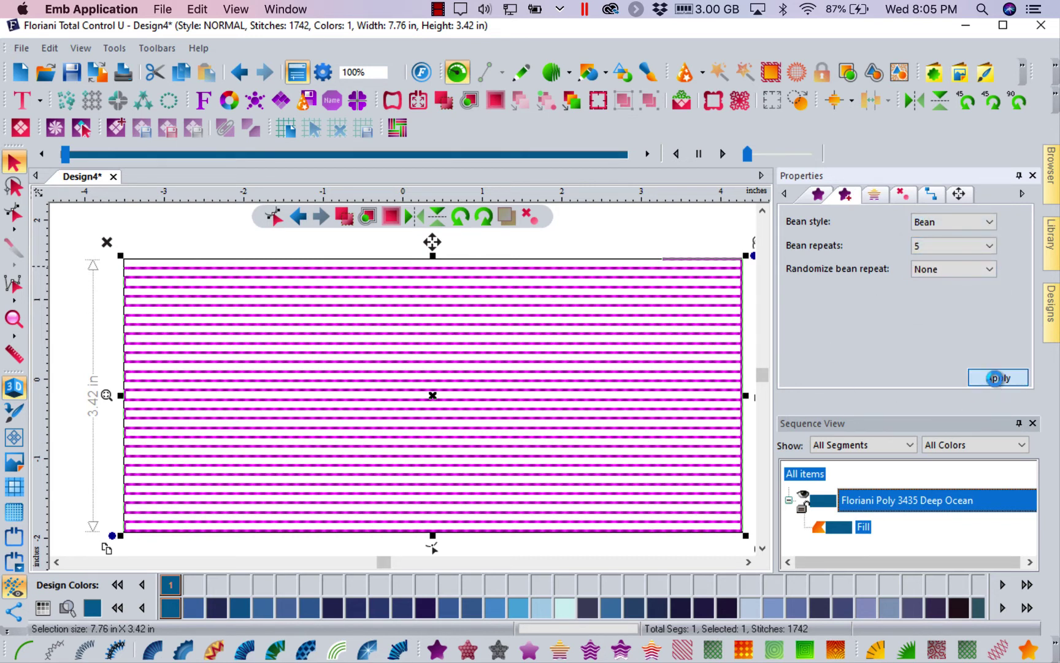
click(996, 378)
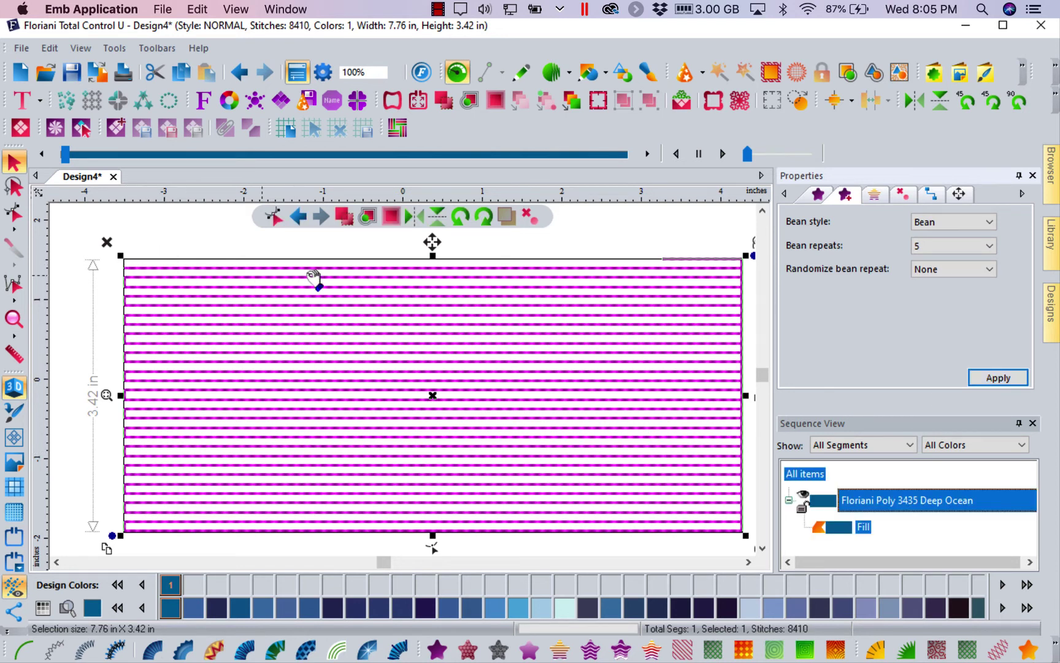
click(993, 271)
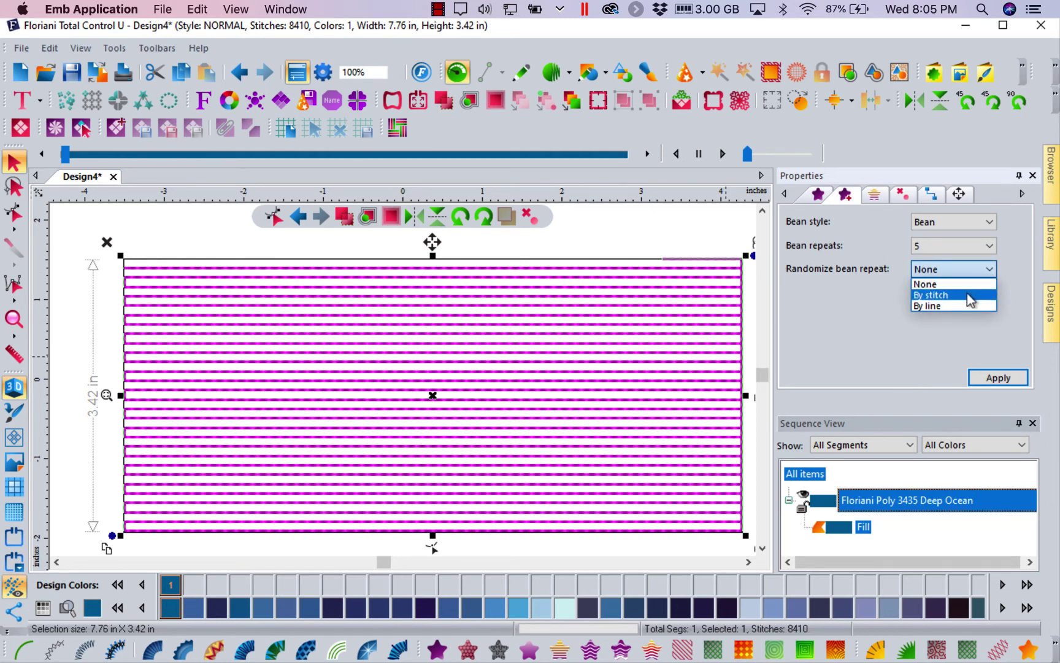
click(928, 307)
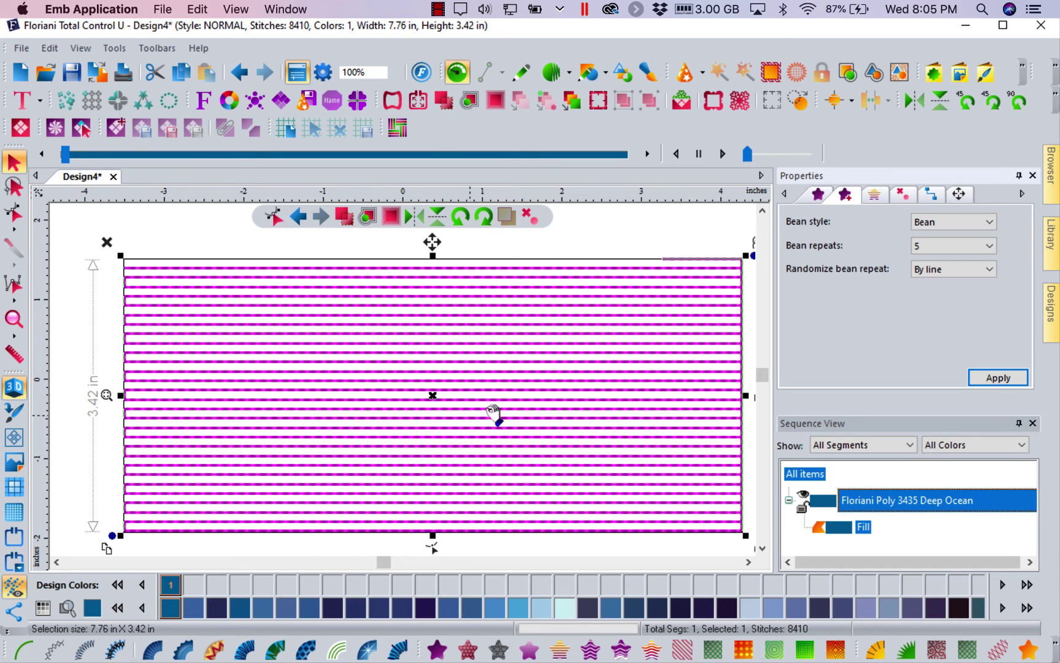
On the Fill tab, give the Wave line fill 4.0 mm stitch length and 8.00 density
click(818, 195)
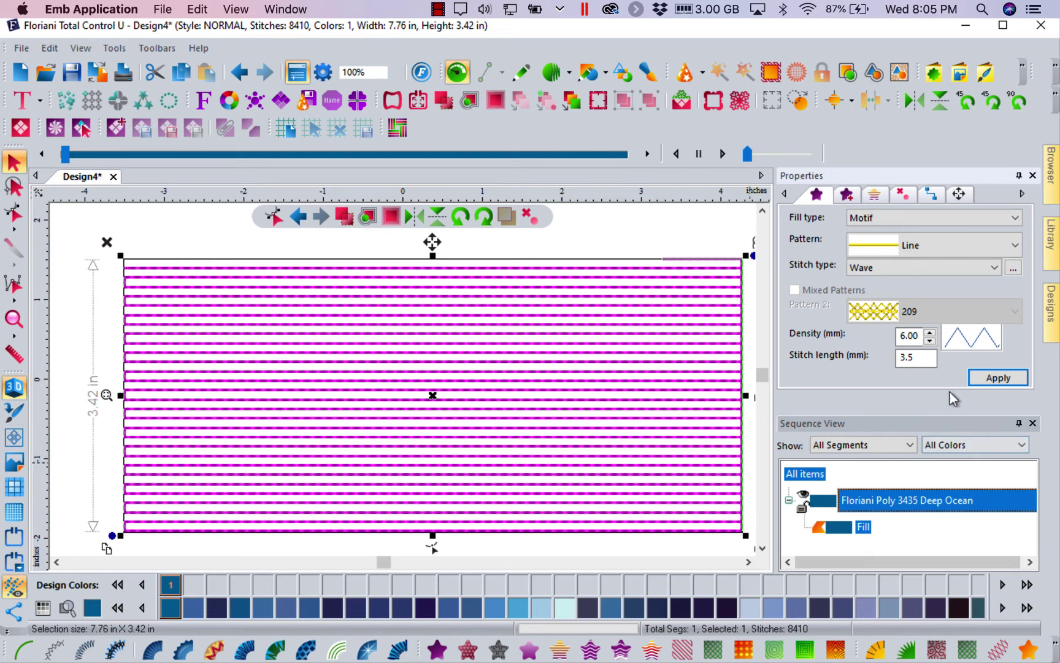
drag(925, 357, 864, 356)
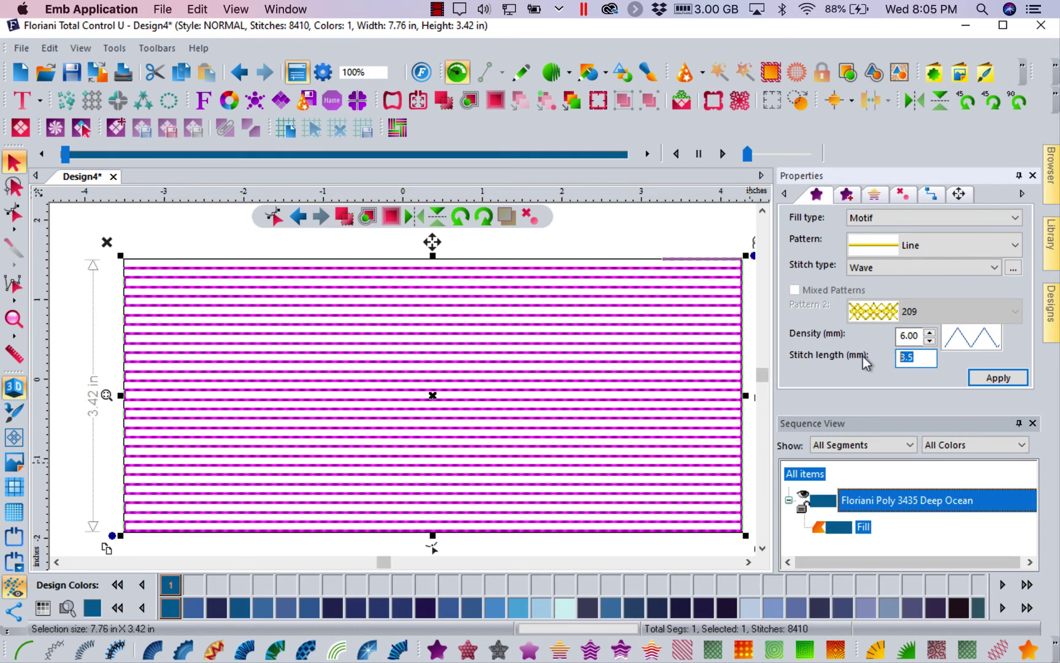
text(4)
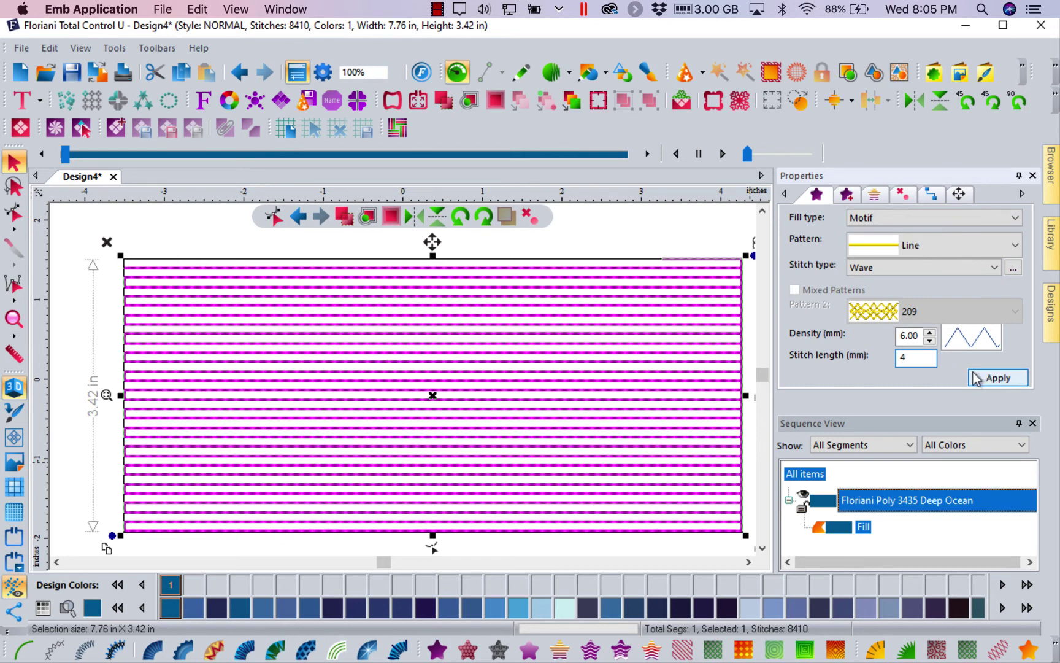
double_click(908, 336)
text(8)
click(1011, 376)
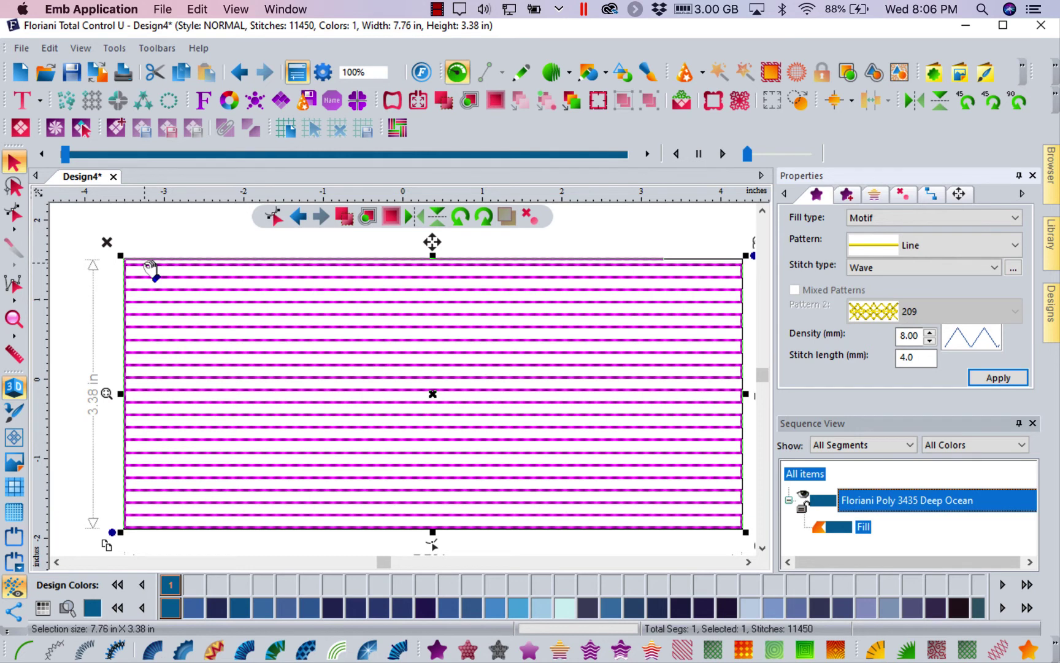
Set the rectangle's bean stitch to 3 repeats, giving 9,532 stitches
click(847, 194)
click(989, 245)
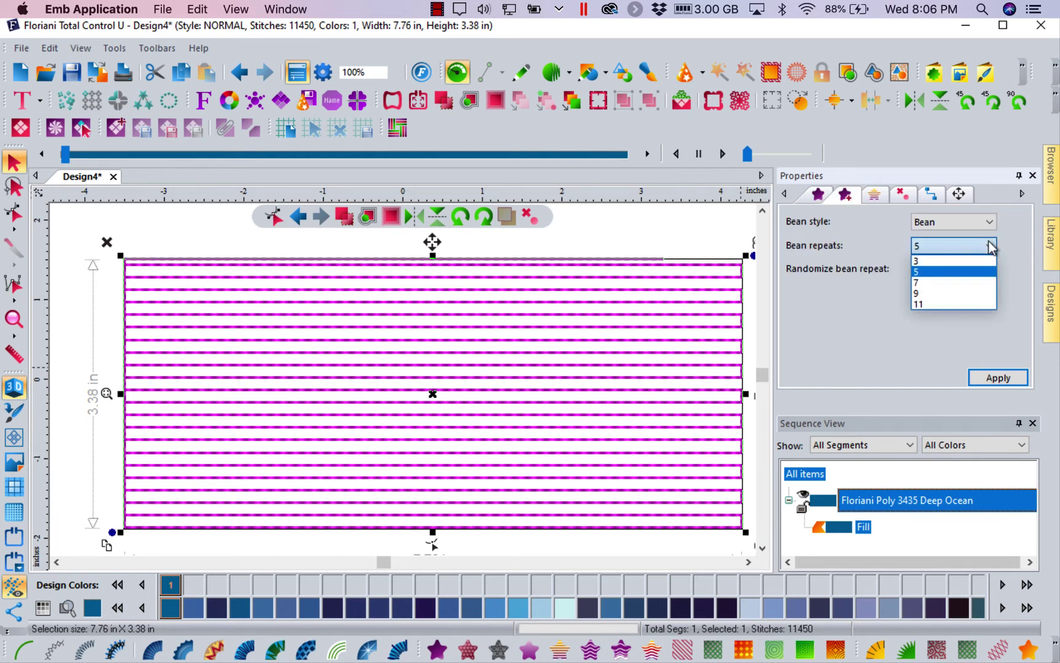
click(930, 262)
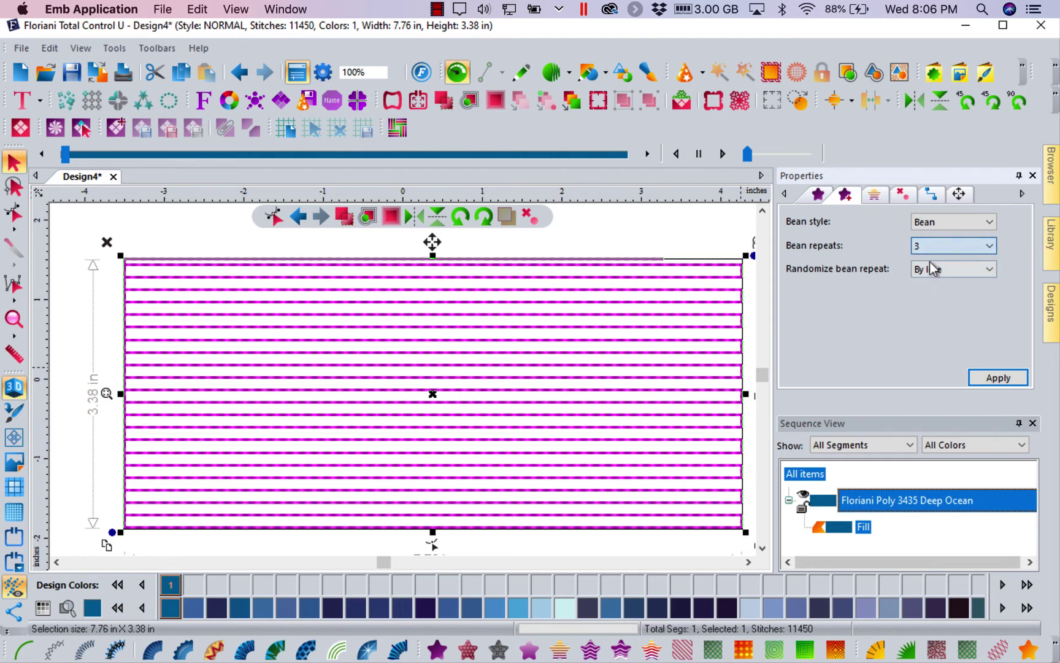
click(994, 377)
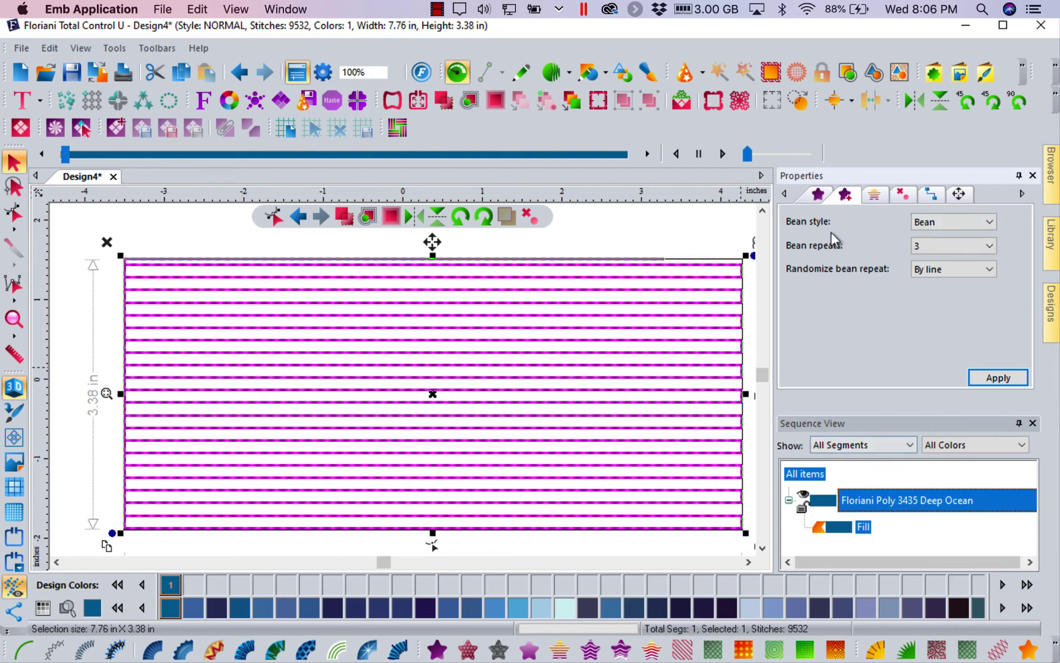
Start a new design, delete the leftover rectangle, and place the car custom shape (4.72 × 2.25 in)
click(18, 77)
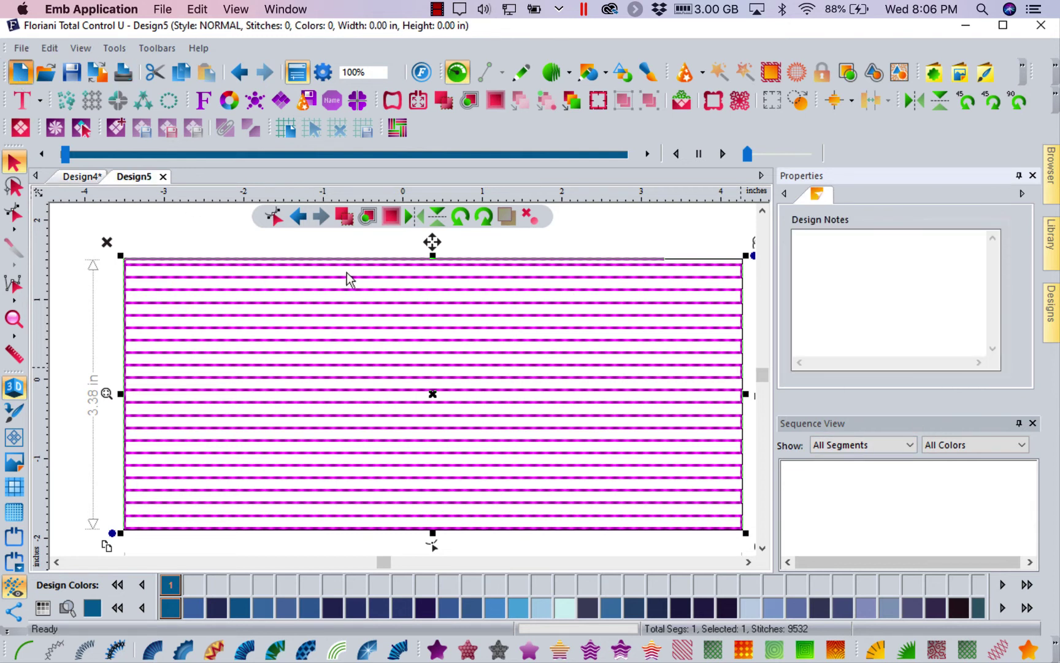
key(Delete)
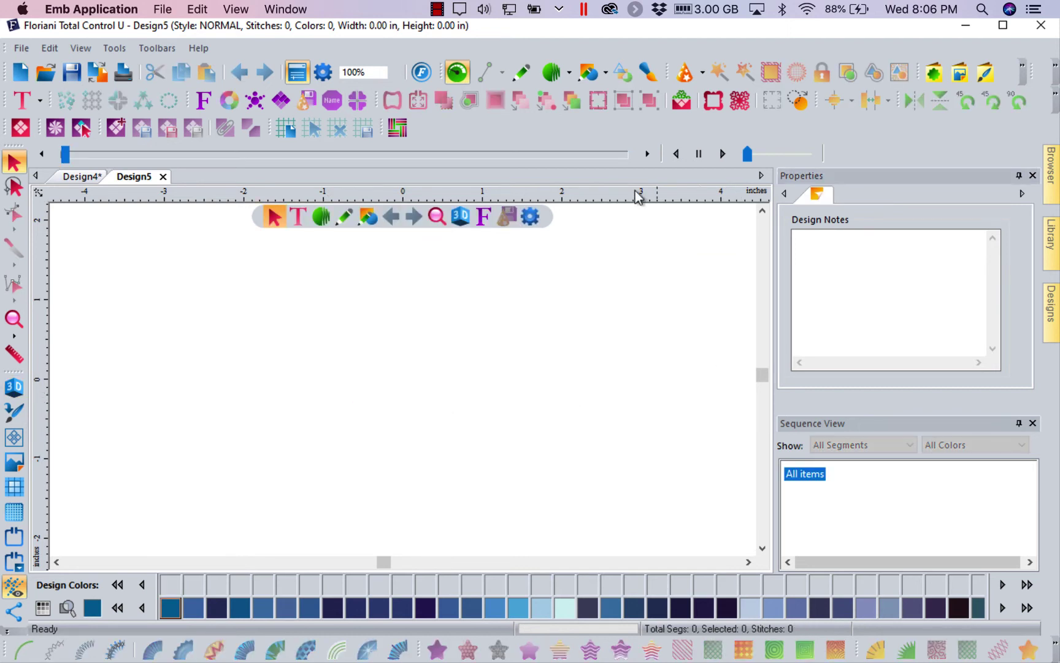
click(935, 74)
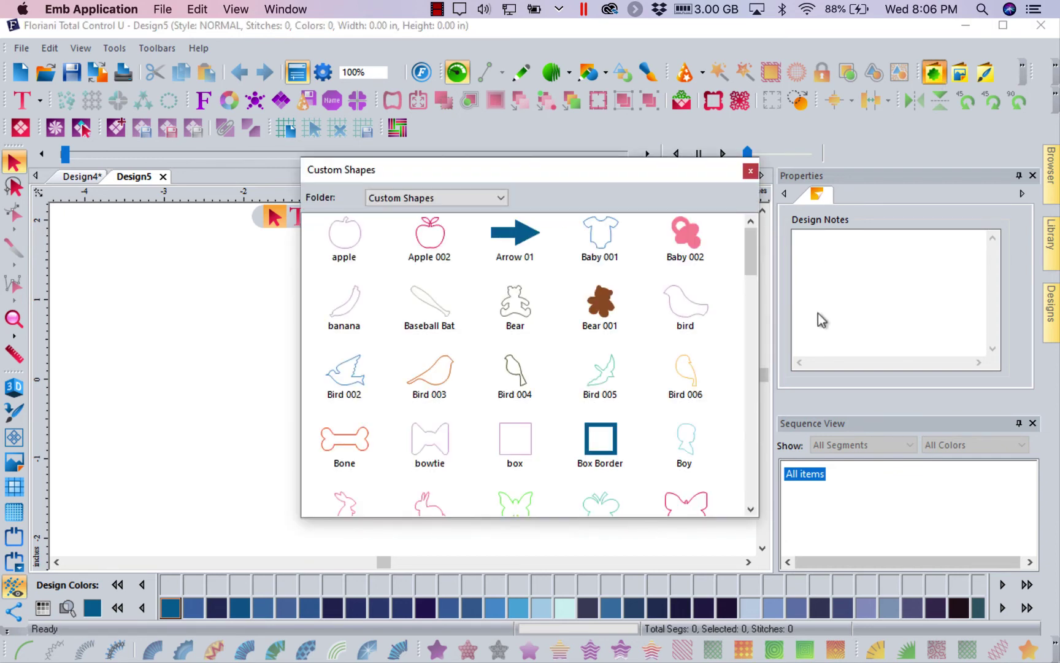
drag(748, 268, 750, 296)
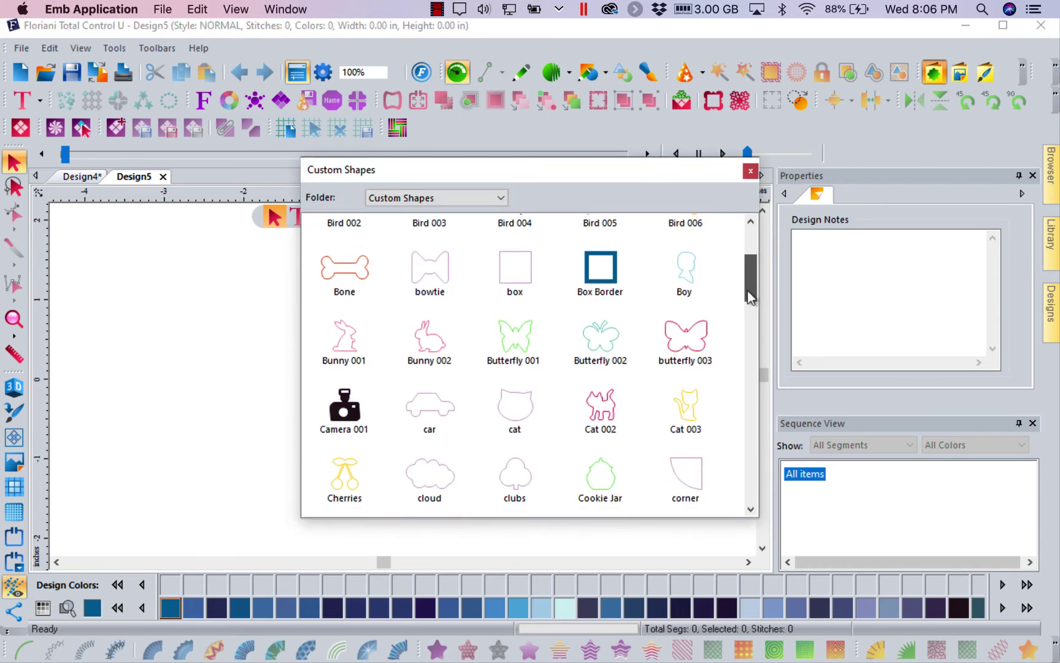
scroll(433, 398, down, 2)
click(416, 367)
double_click(416, 367)
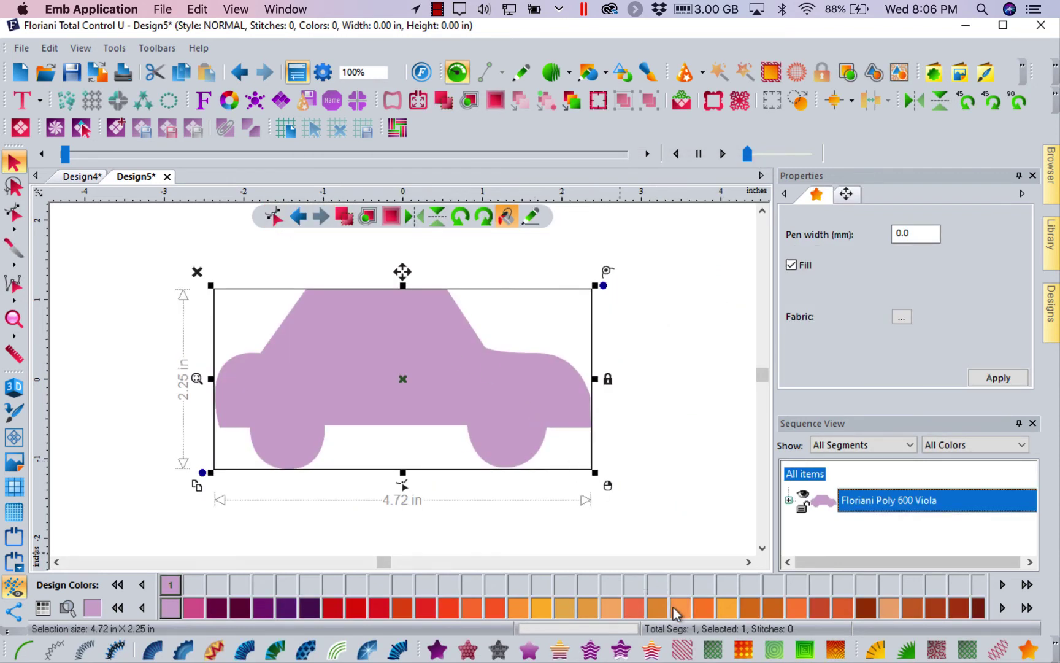
Turn the car into a line fill with 3.0 mm stitch length
click(682, 649)
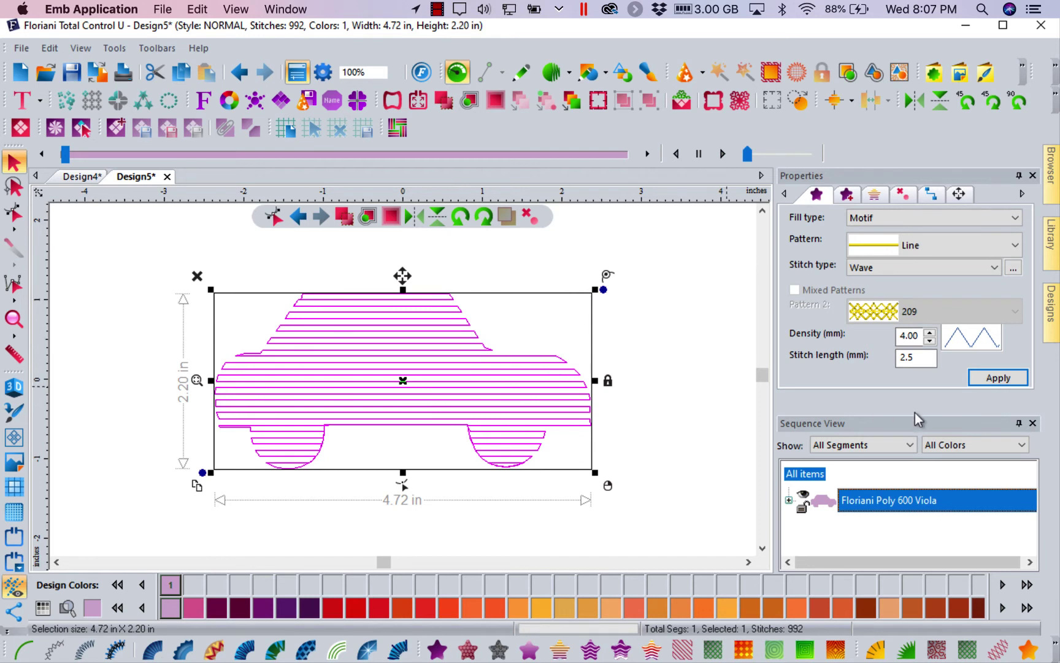
double_click(915, 358)
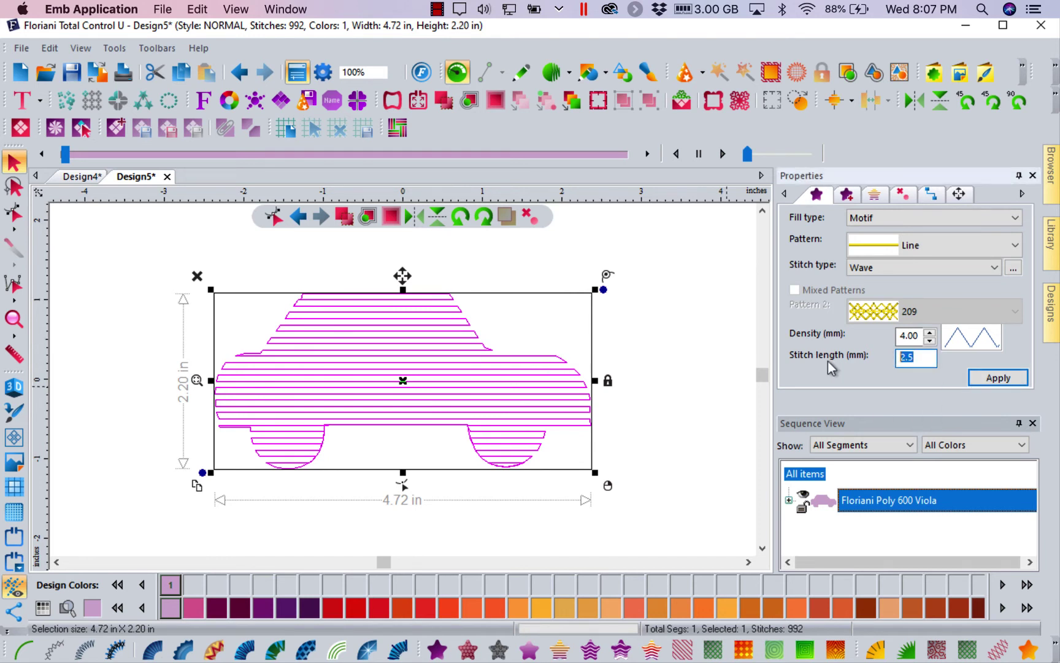
text(3.)
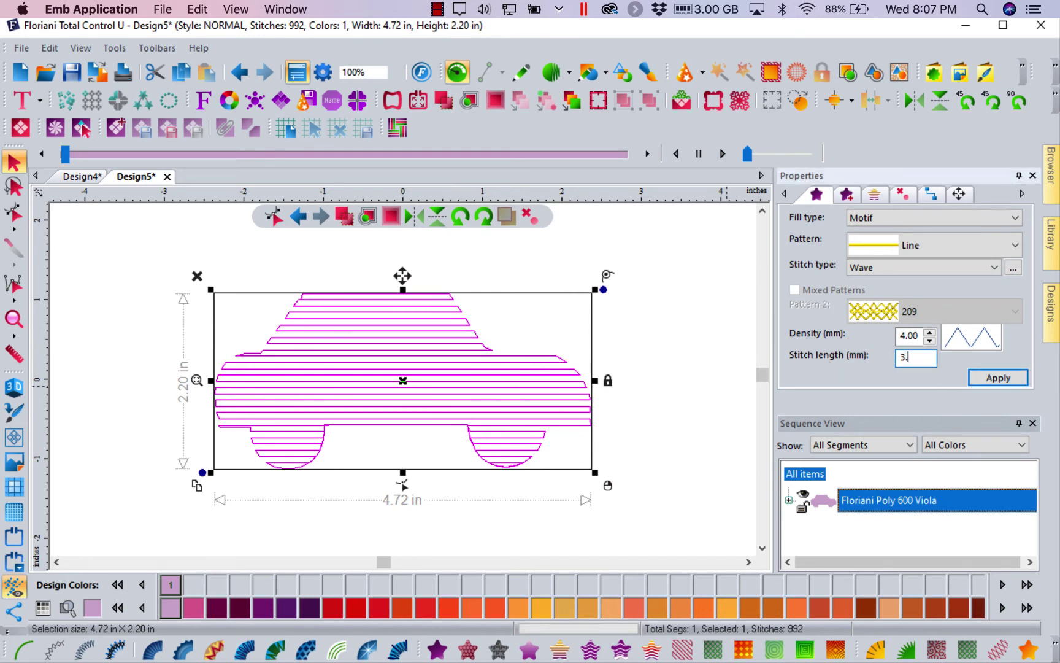
click(997, 376)
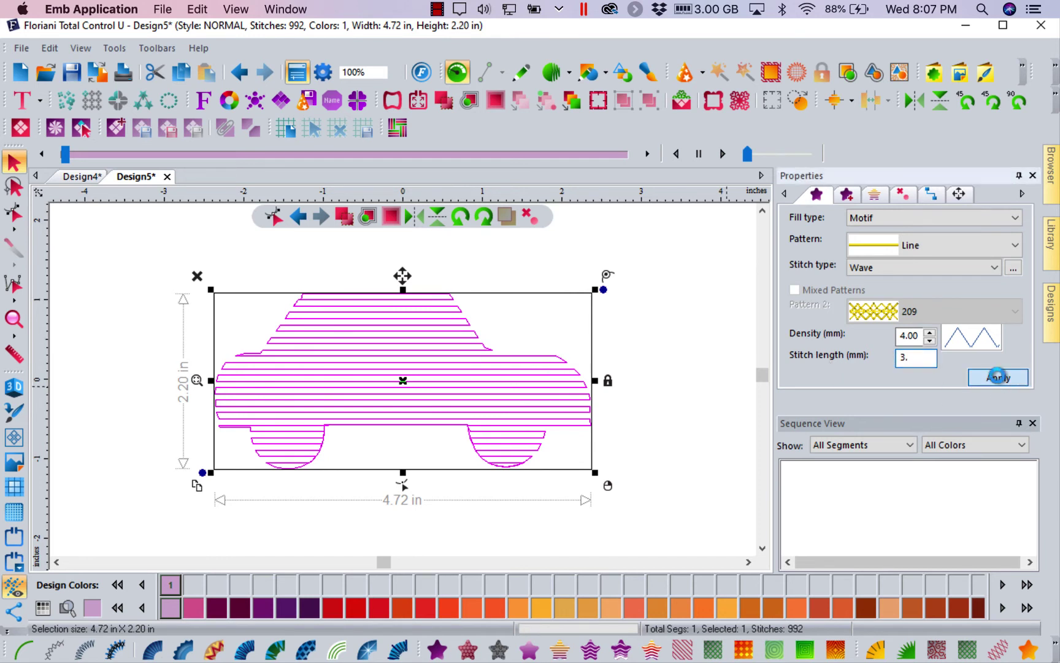
Give the car's fill Bean style stitching with 3 repeats, totalling 2,337 stitches
click(848, 197)
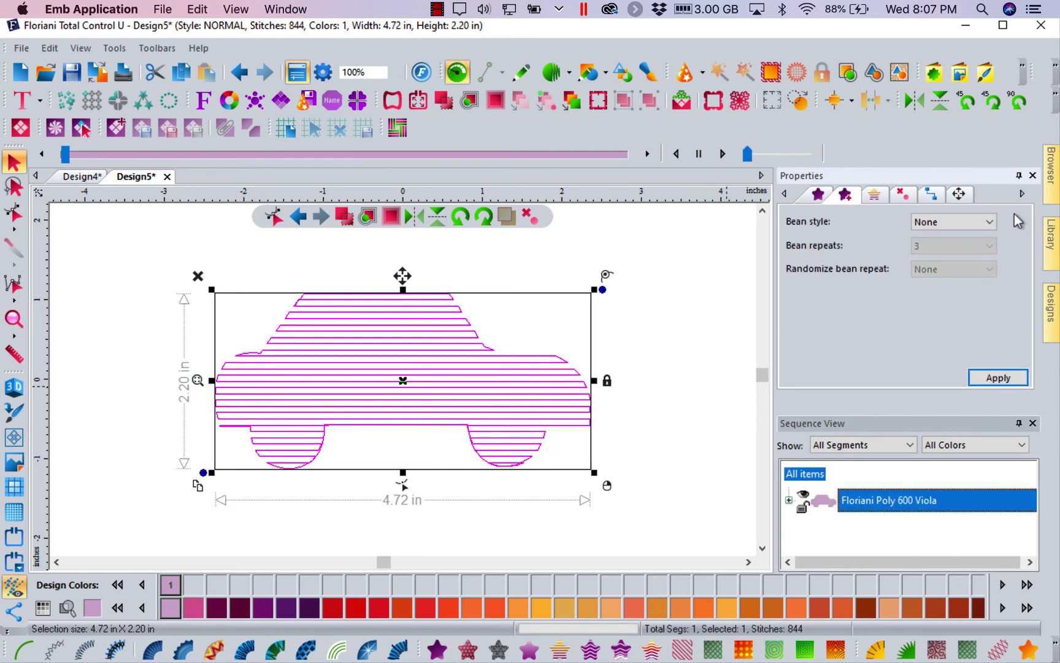
click(988, 223)
click(935, 246)
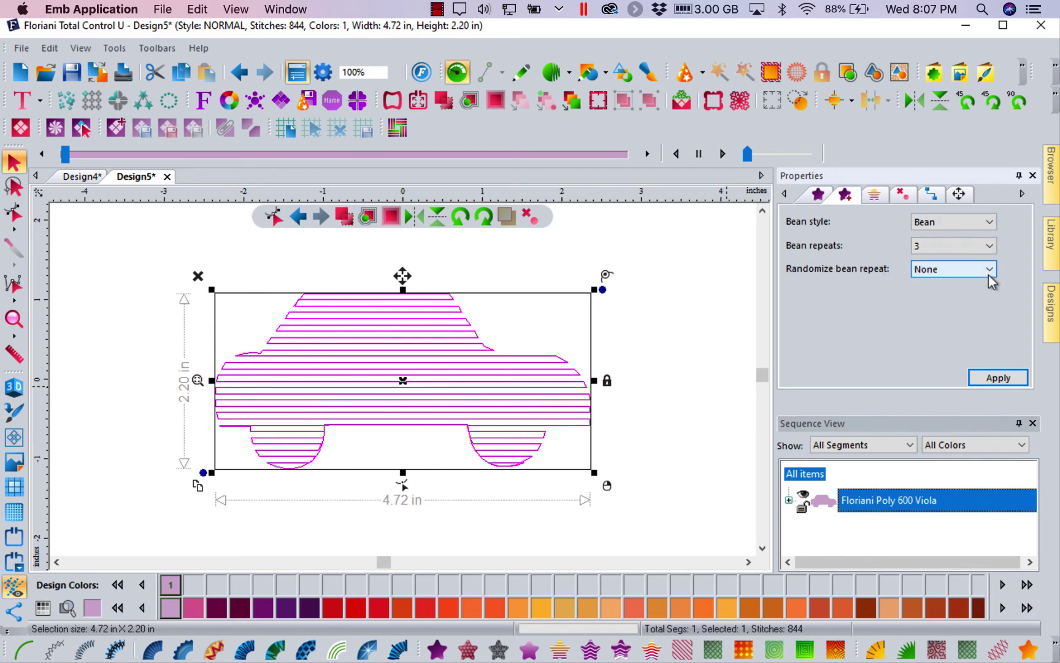
click(1007, 377)
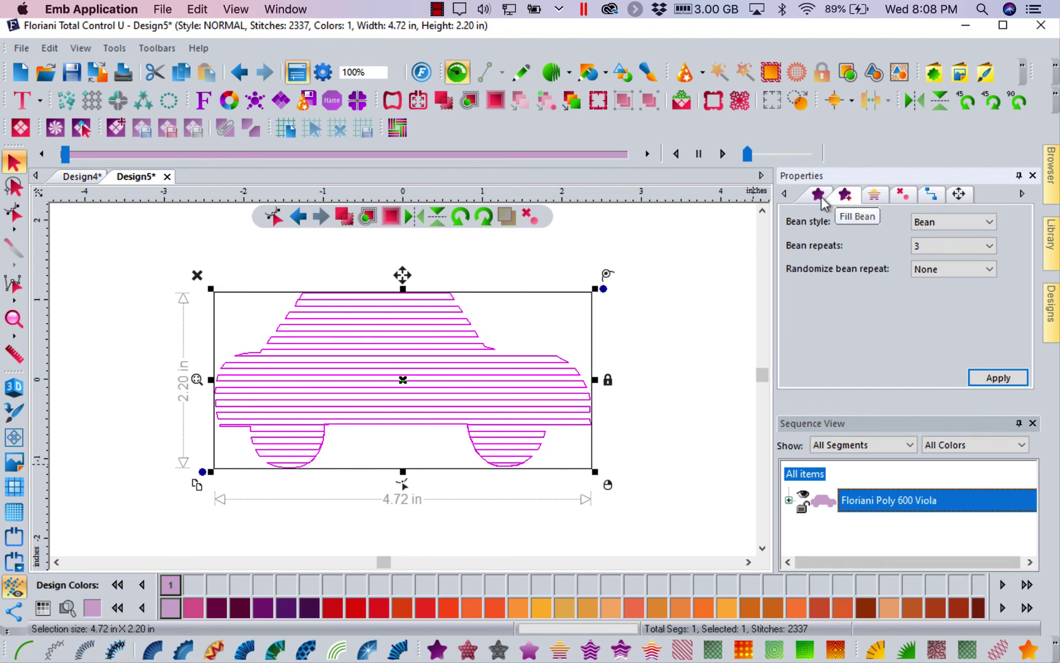
Switch the Properties panel back to the car's Fill tab settings
click(818, 195)
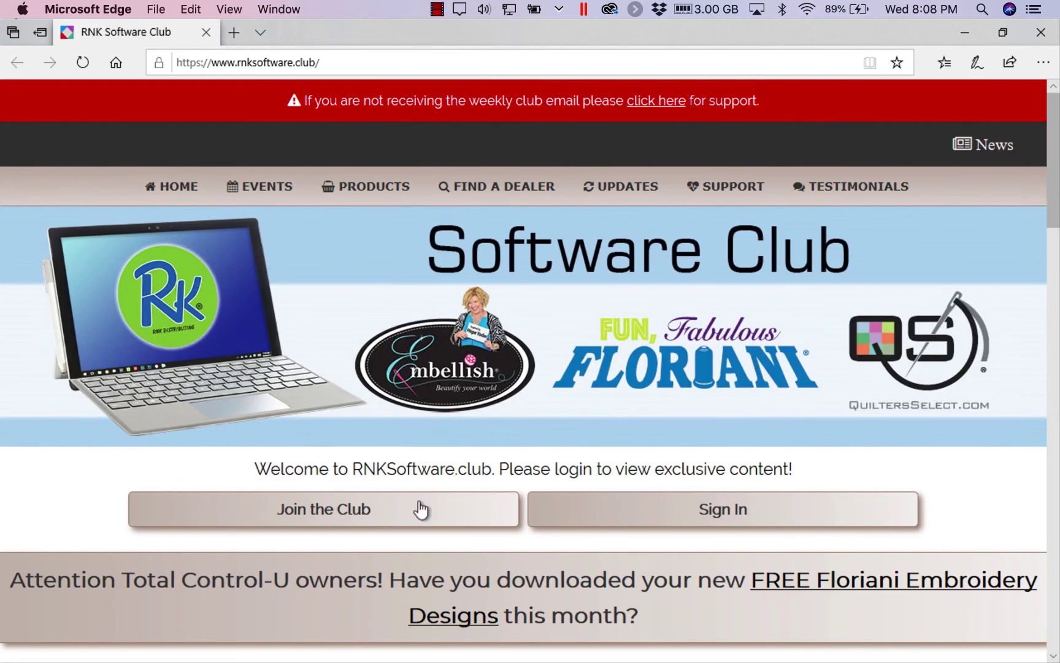
Log in to the RNK Software Club and go to the Floriani Embroidery Software updates page
click(691, 510)
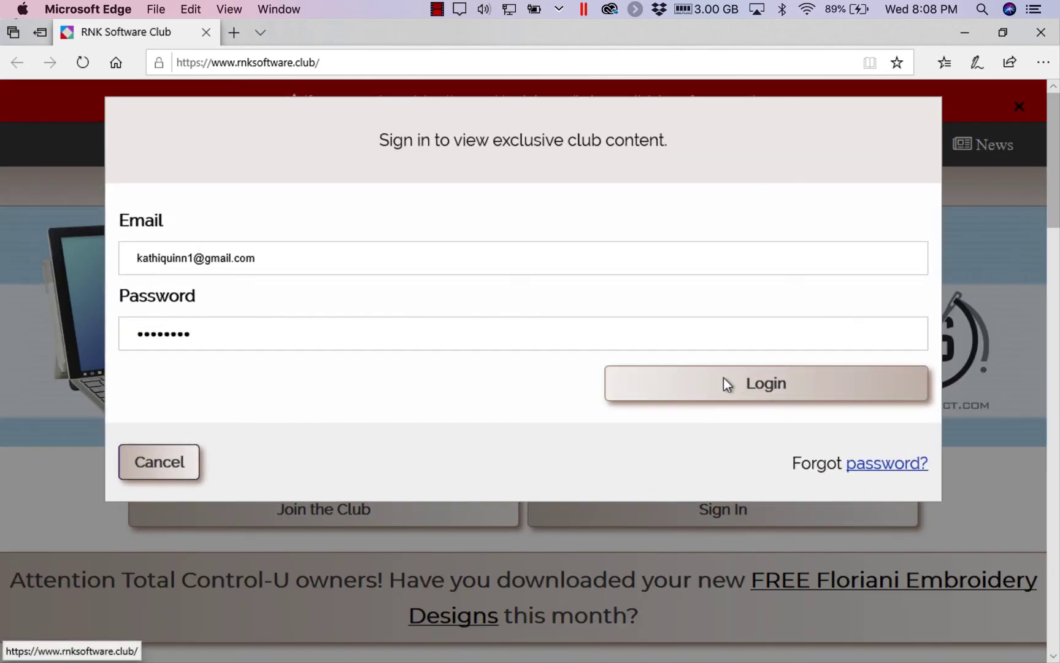
click(719, 383)
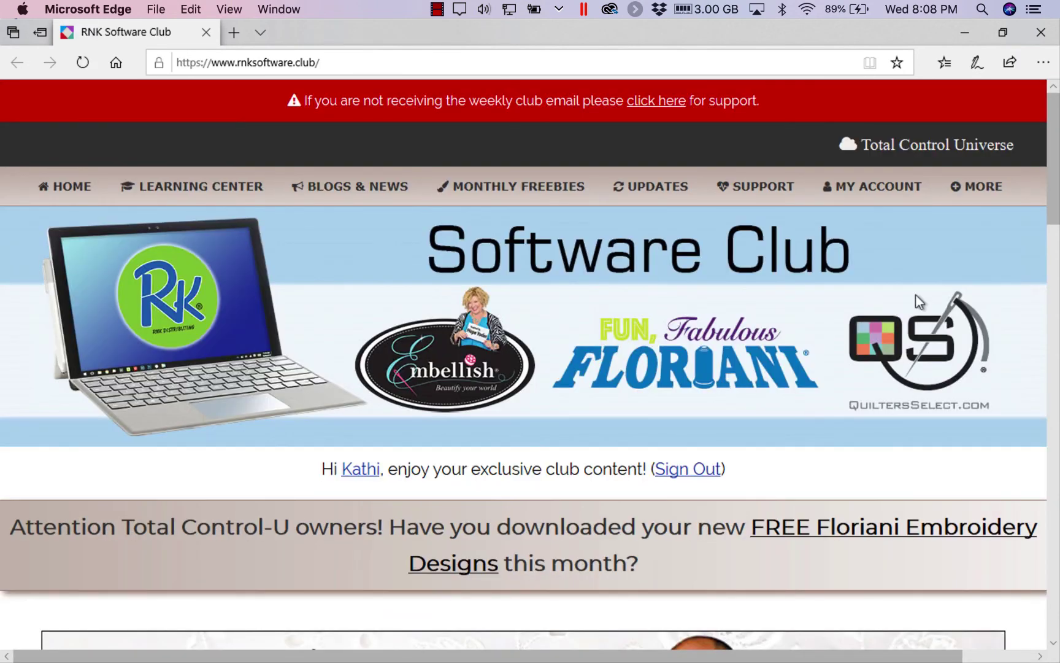
mouse_move(661, 197)
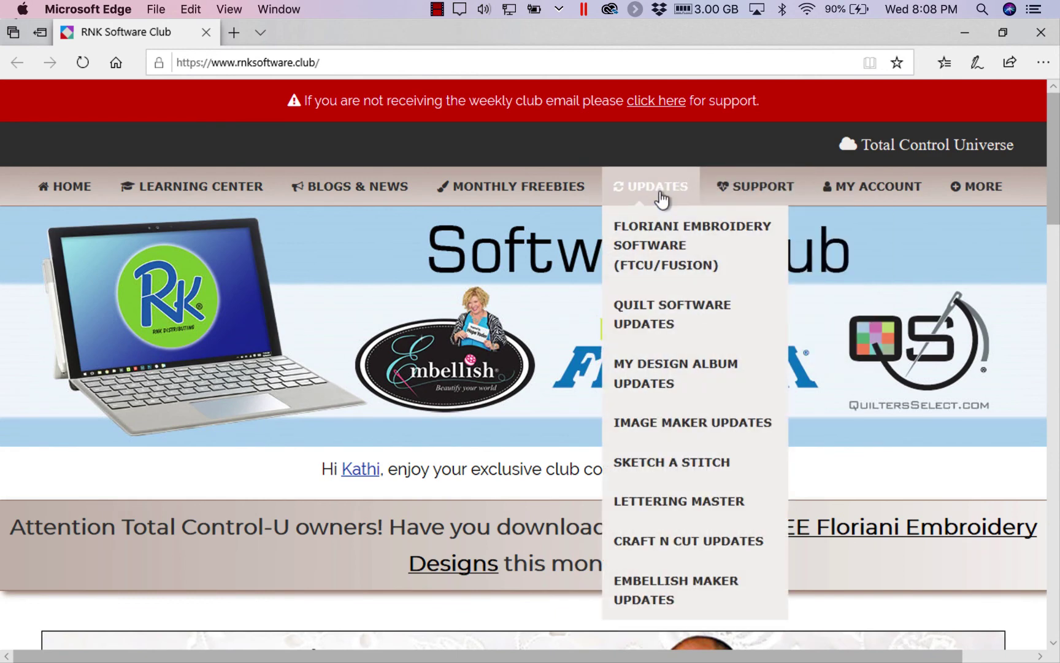
click(659, 242)
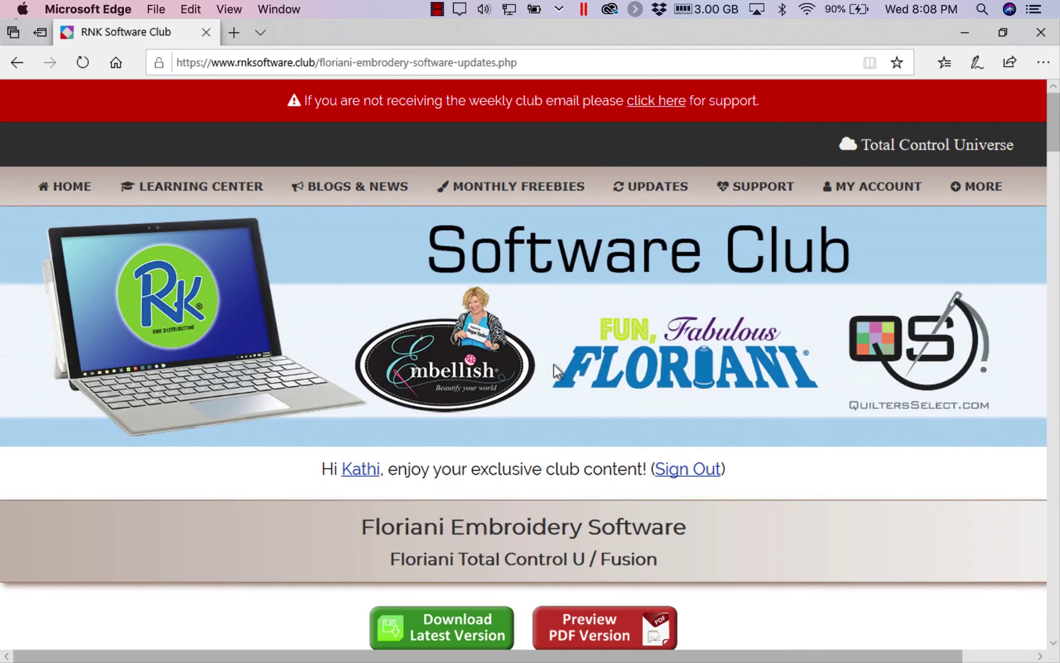
Scroll down the updates page to the FTCU Bean Stitch Fill Build 3670 video
scroll(552, 372, down, 10)
scroll(557, 369, down, 5)
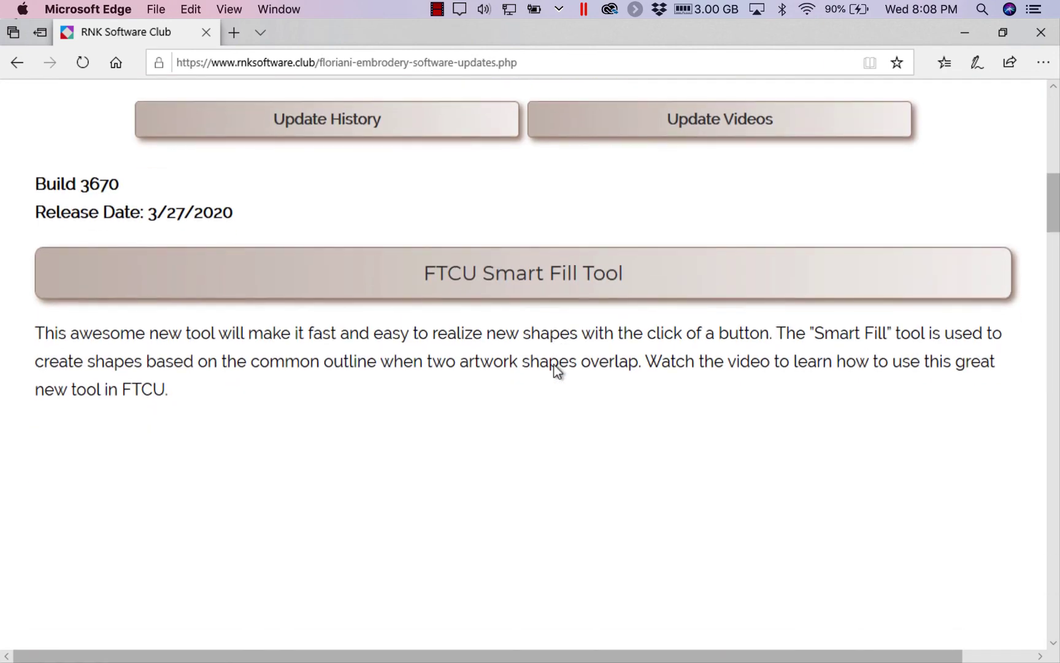
scroll(500, 428, down, 15)
scroll(500, 428, down, 8)
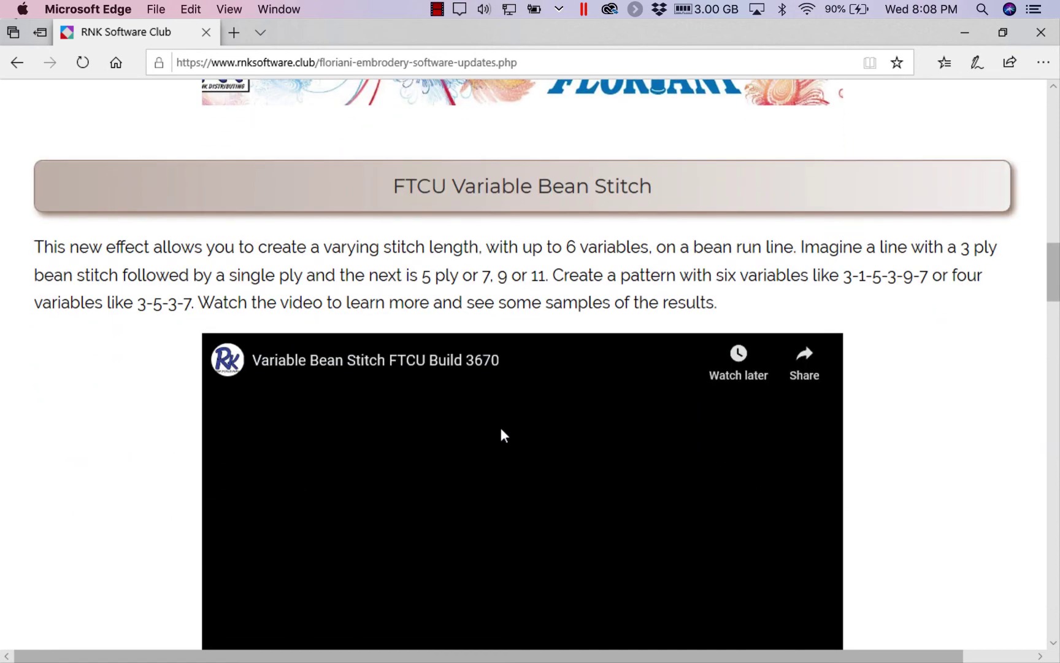
scroll(500, 434, down, 11)
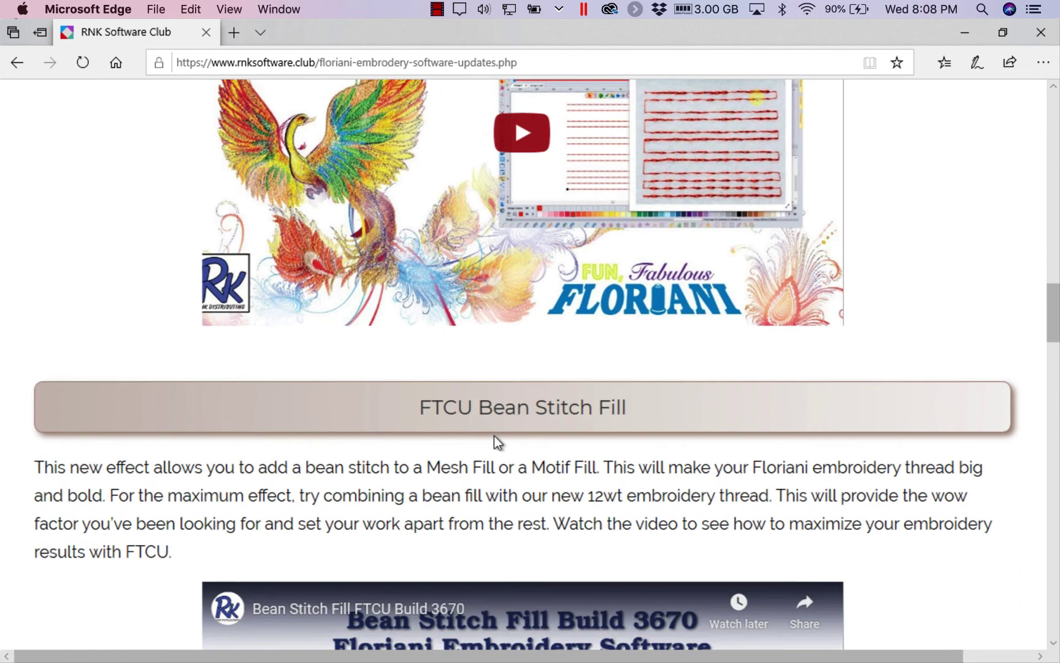
scroll(496, 435, down, 5)
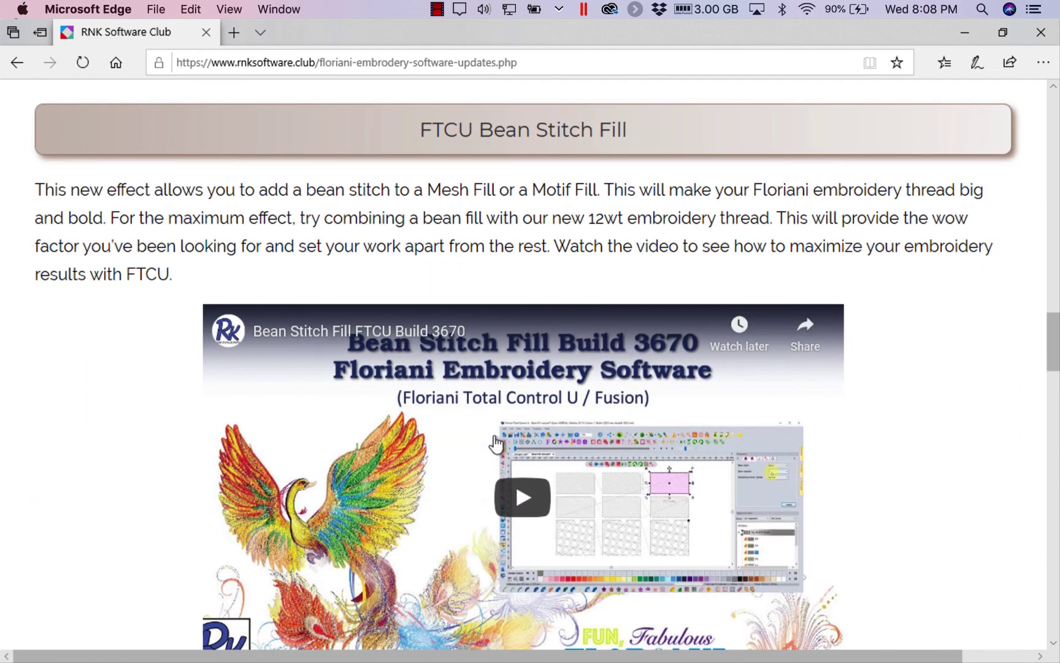
scroll(496, 443, down, 2)
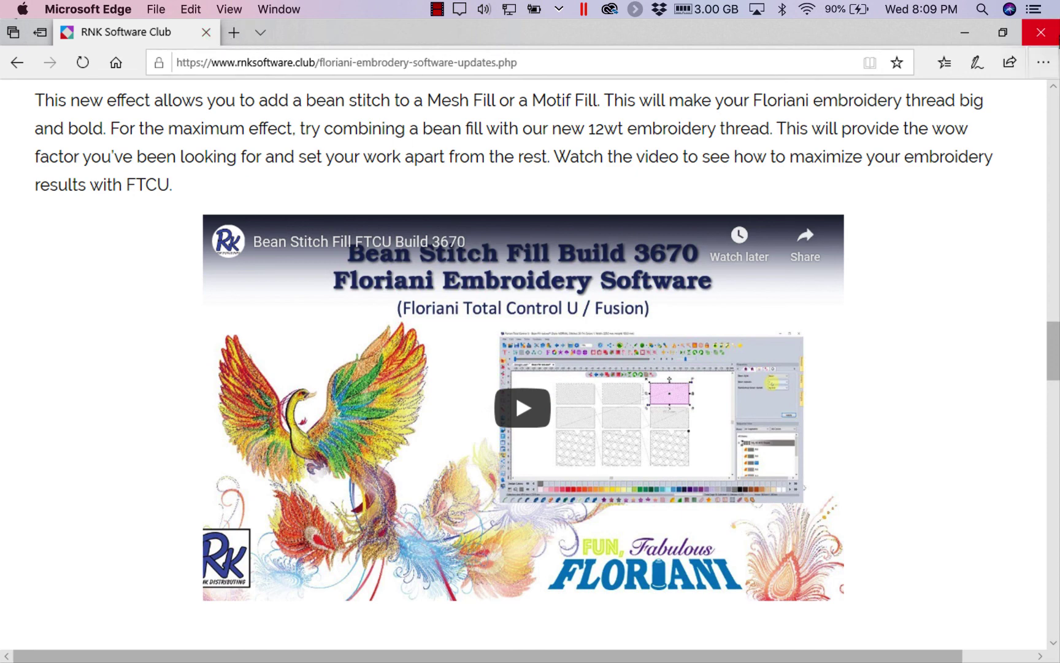
Close Edge to return to Design5 with the bean-stitched car
click(1038, 34)
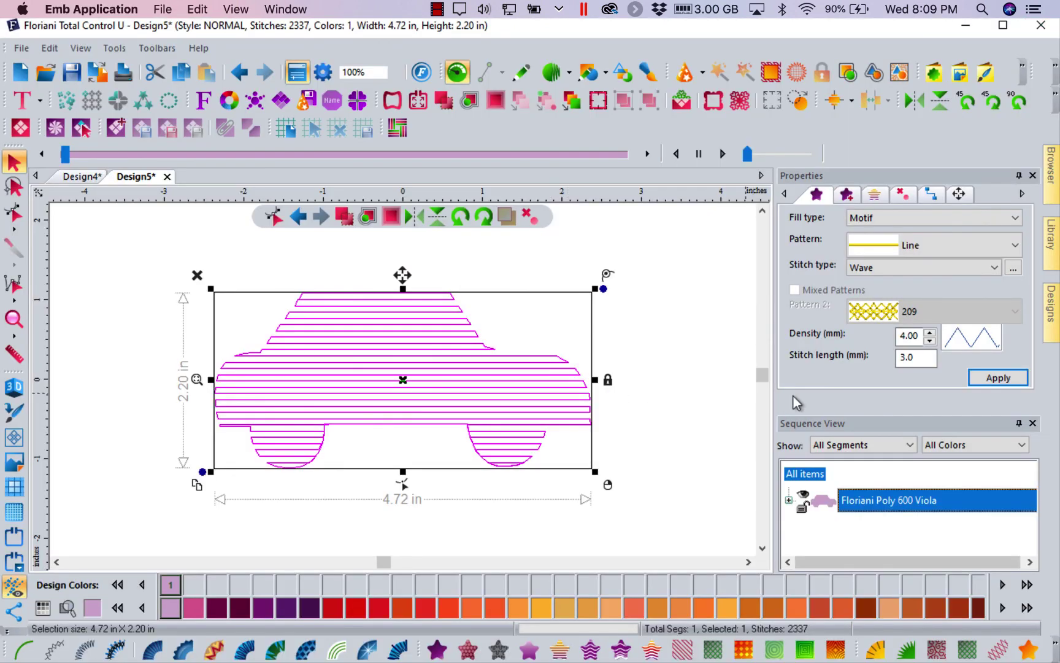